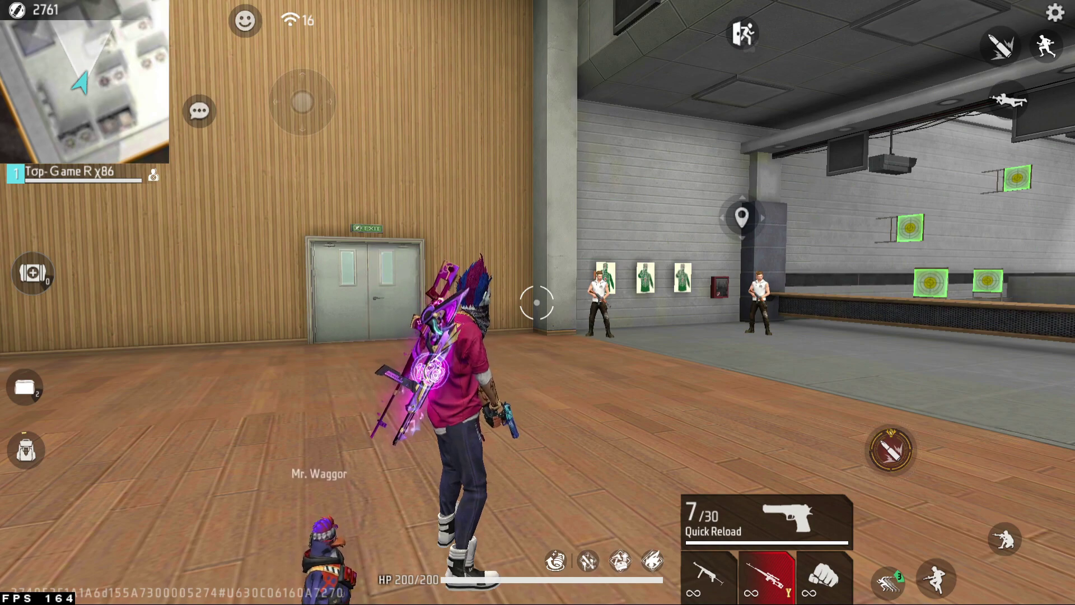
Crouch the character in the training area and equip the weapon in the first slot.
{"action": "key", "text": "w"}
{"action": "key", "text": "c"}
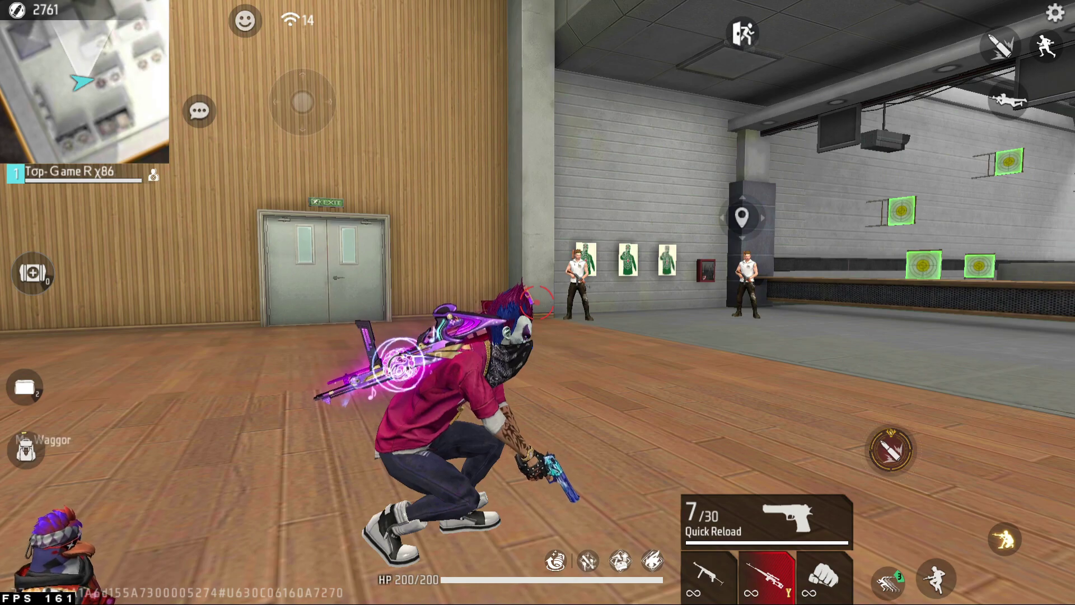
{"action": "key", "text": "1"}
{"action": "key", "text": "w"}
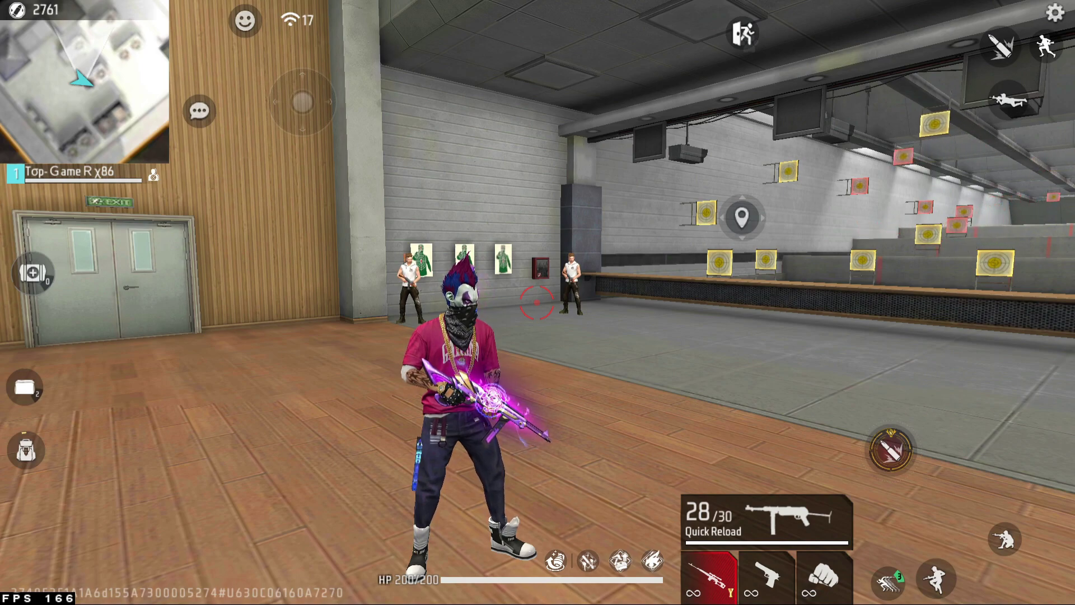
Leave full screen and review the emulator's CPU, memory and frame rate settings.
{"action": "key", "text": "F11"}
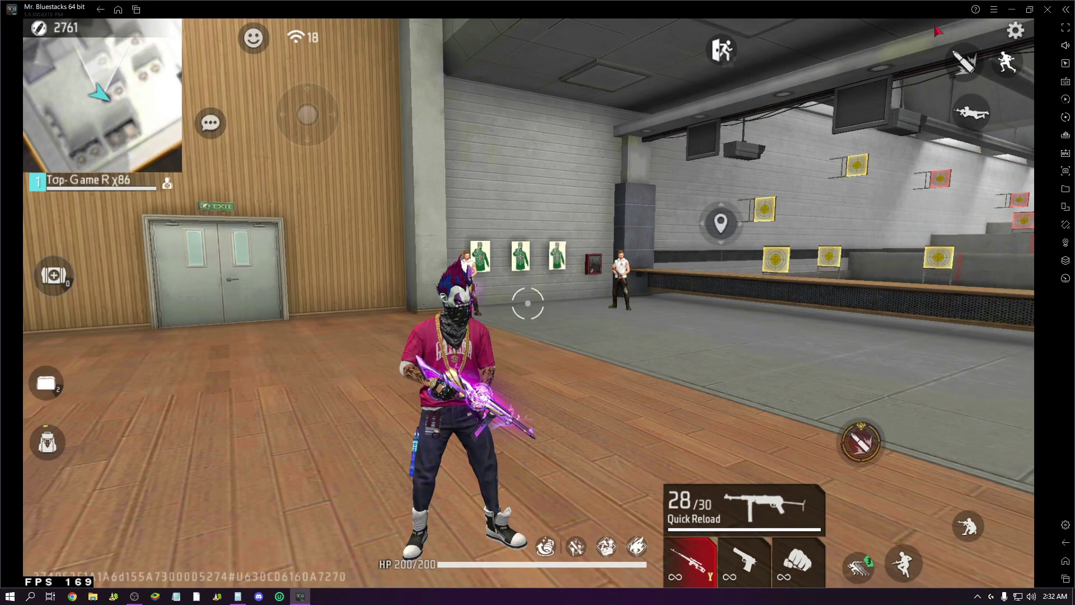
{"action": "left_click", "coordinate": [994, 9]}
{"action": "left_click", "coordinate": [936, 26]}
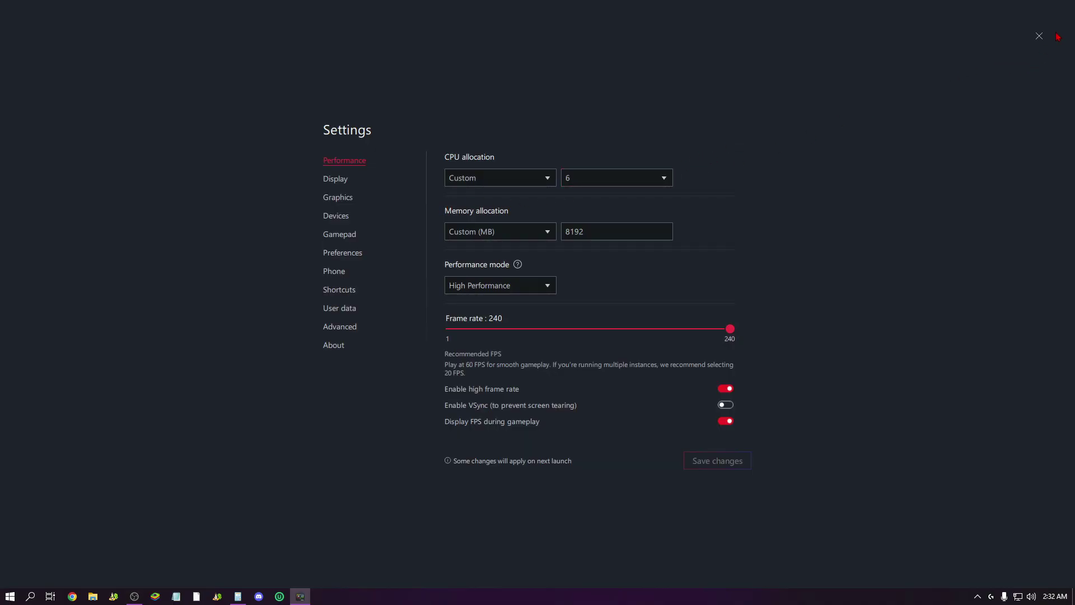
{"action": "left_click", "coordinate": [1039, 36]}
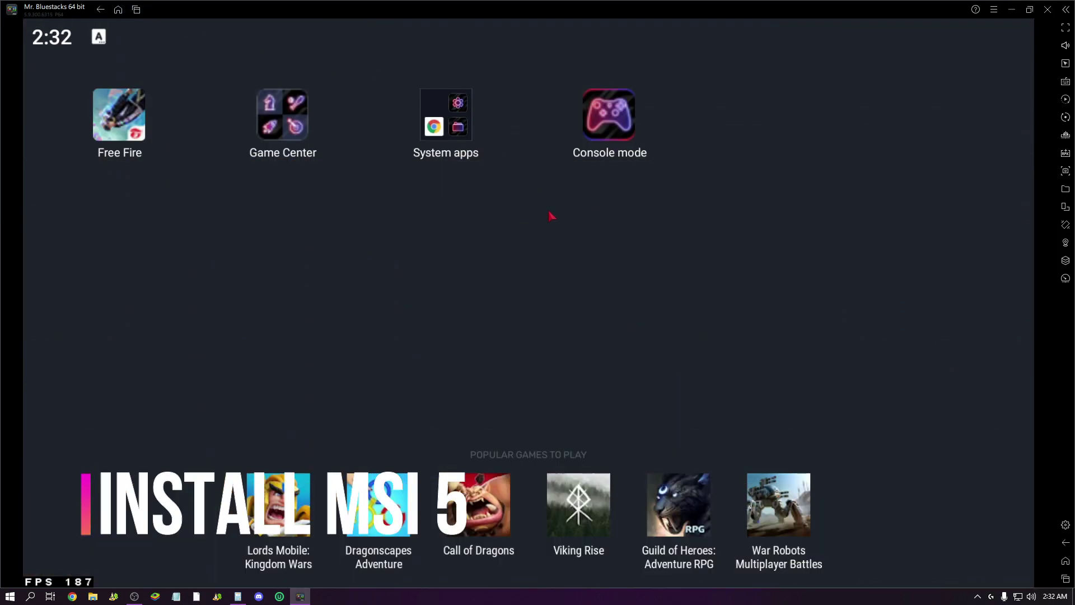
Start a fresh instance in the multi-instance manager with Pie 64-bit as the Android version.
{"action": "left_click", "coordinate": [1064, 267]}
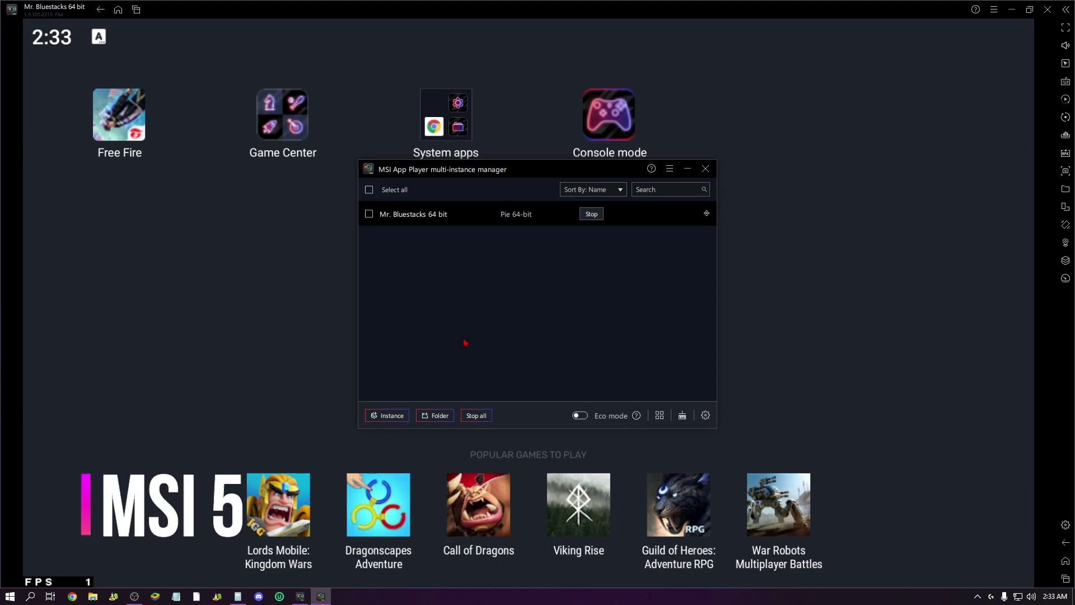
{"action": "left_click", "coordinate": [390, 420]}
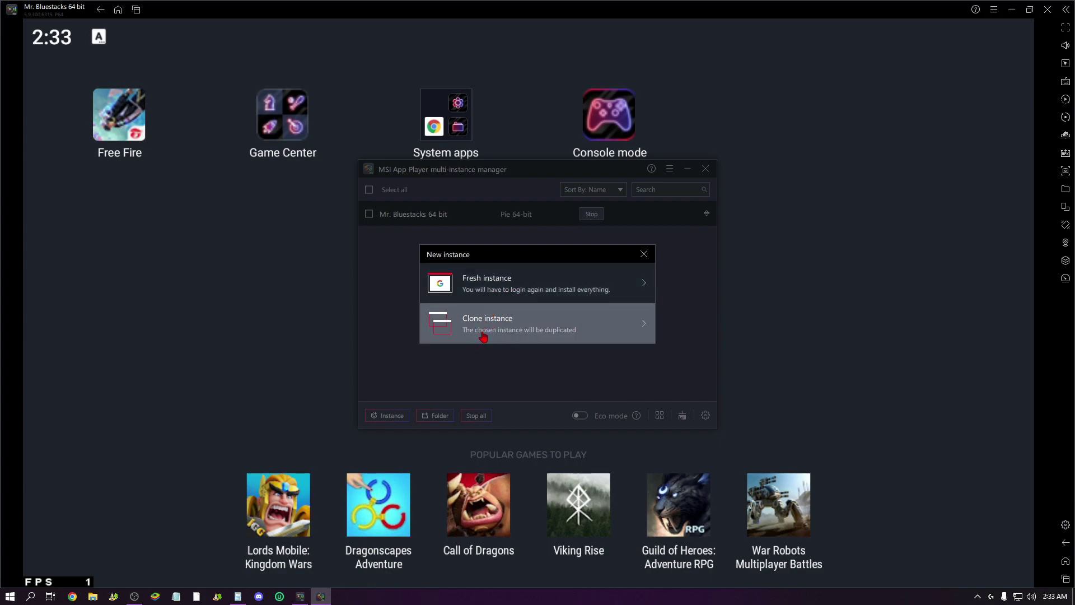
{"action": "left_click", "coordinate": [489, 284]}
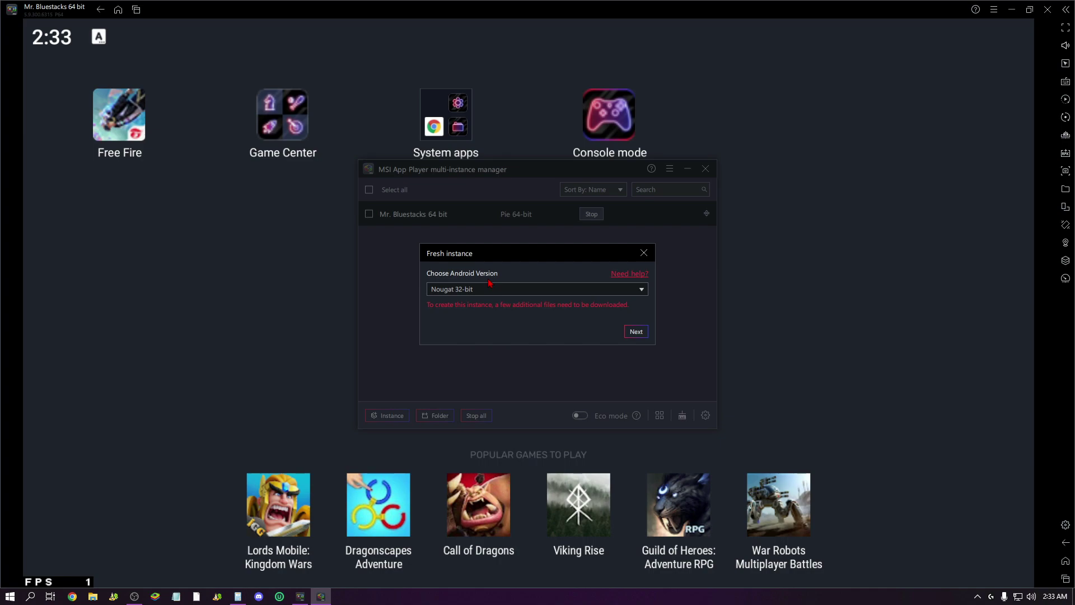
{"action": "left_click", "coordinate": [520, 289]}
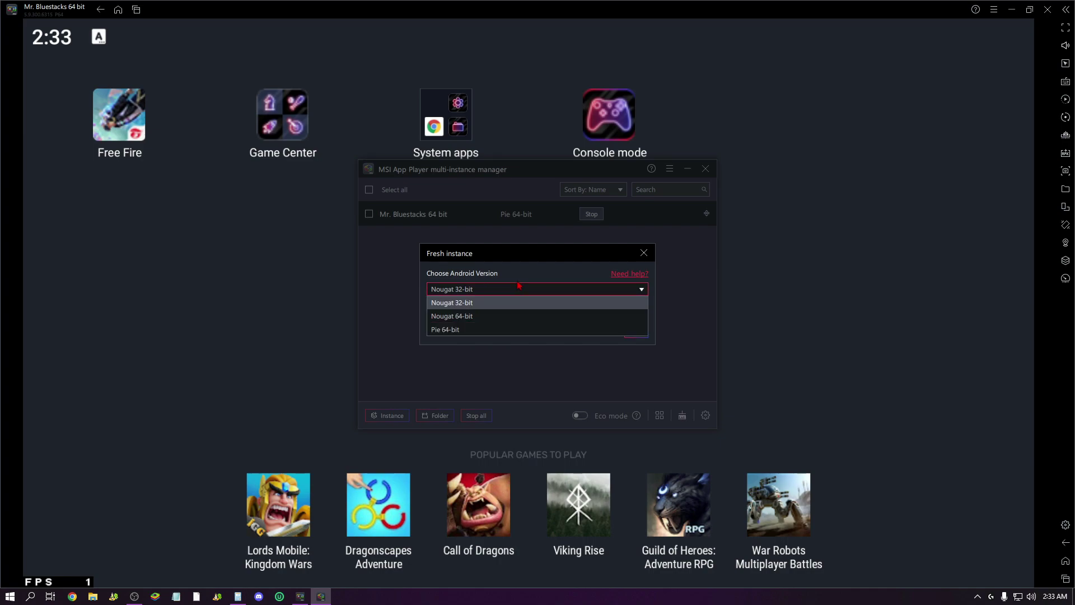
{"action": "left_click", "coordinate": [463, 332]}
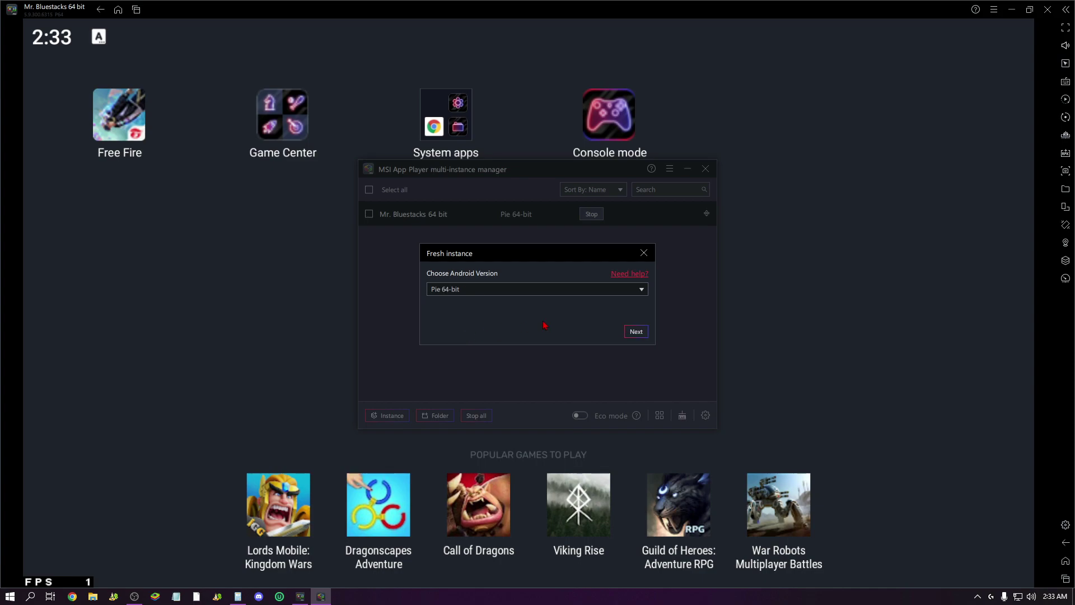
{"action": "left_click", "coordinate": [638, 334]}
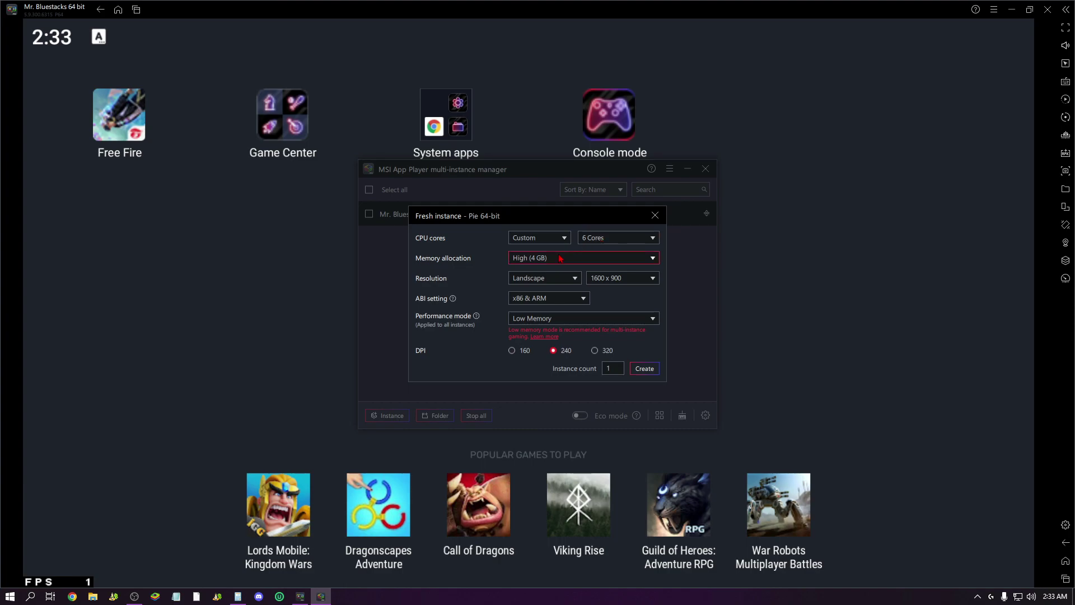
Configure the fresh instance with High (4 GB) memory, x86 & ARM ABI and High Performance mode, and close the manager without creating it.
{"action": "left_click", "coordinate": [554, 259]}
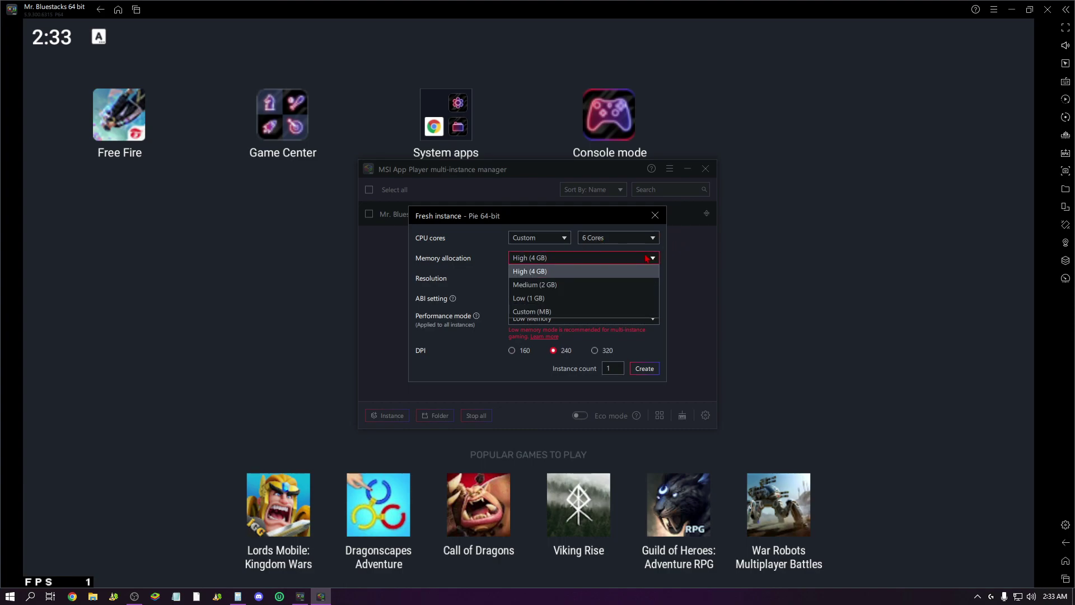
{"action": "left_click", "coordinate": [538, 266]}
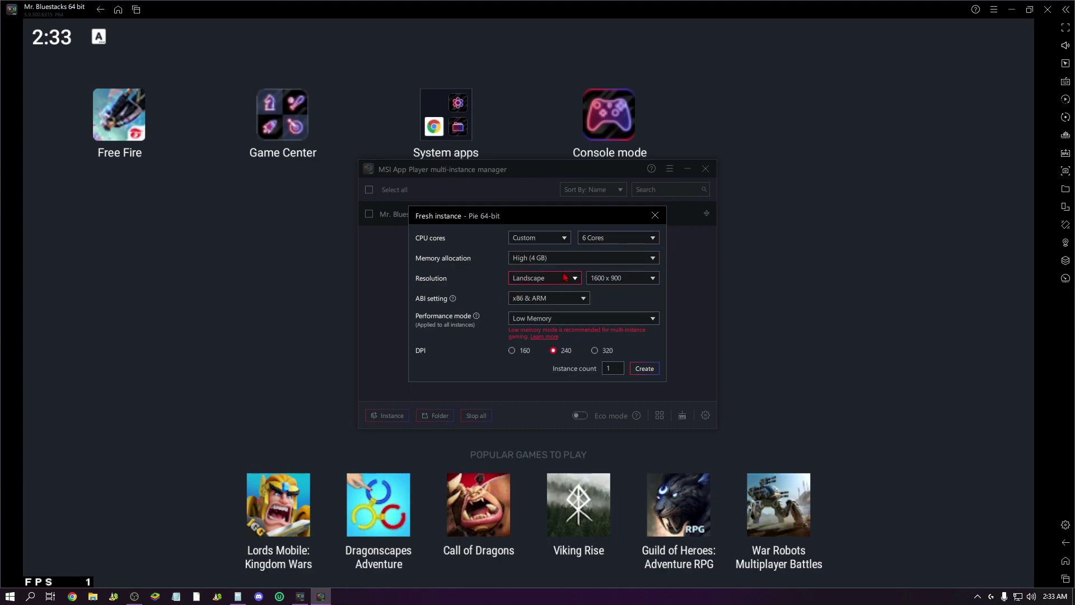
{"action": "left_click", "coordinate": [536, 302]}
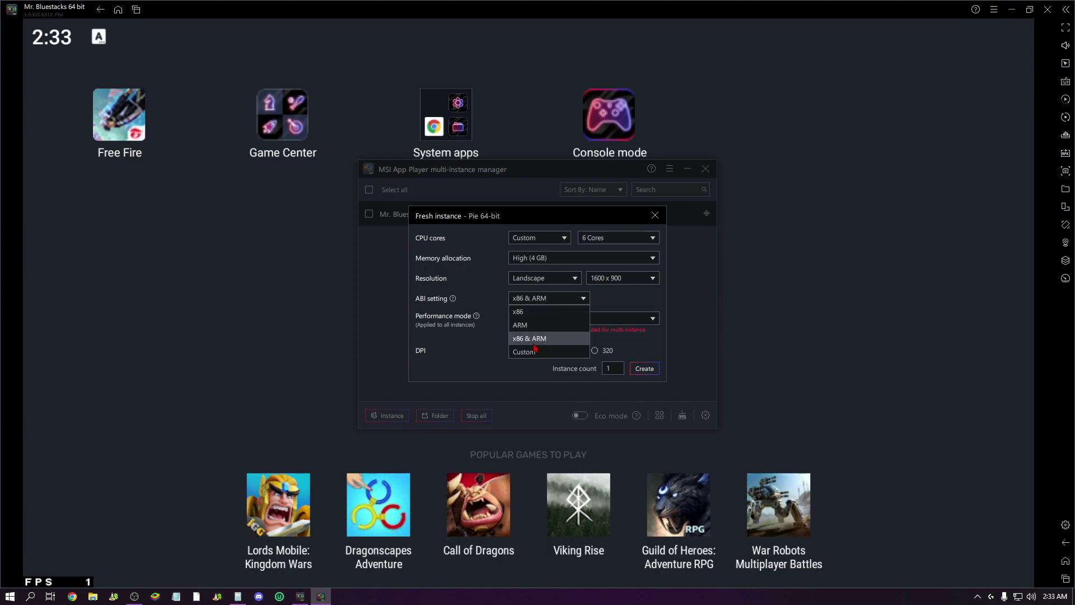
{"action": "left_click", "coordinate": [546, 298]}
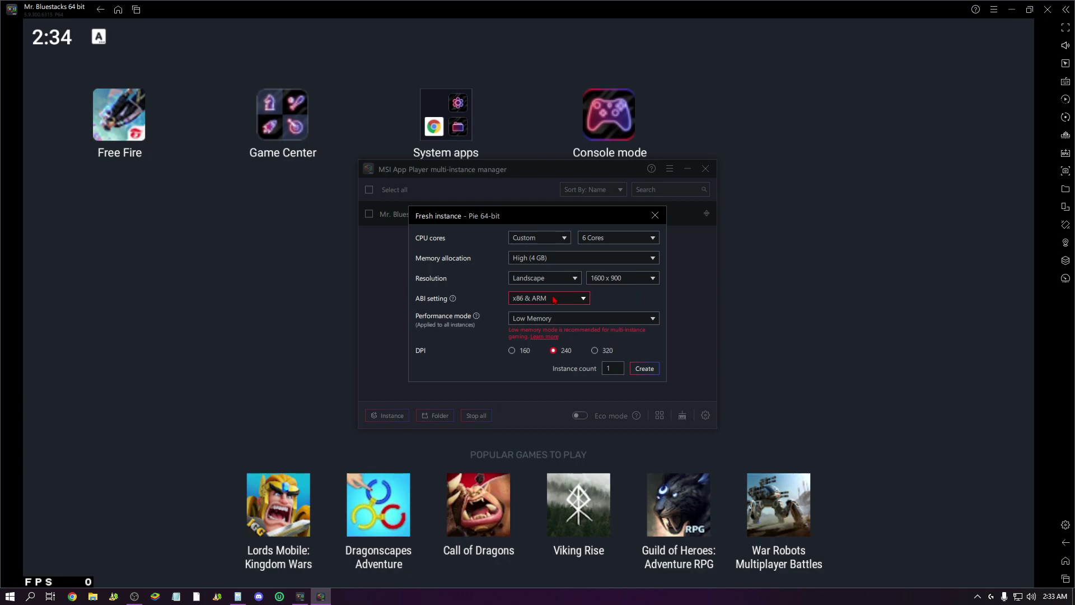
{"action": "left_click", "coordinate": [549, 319]}
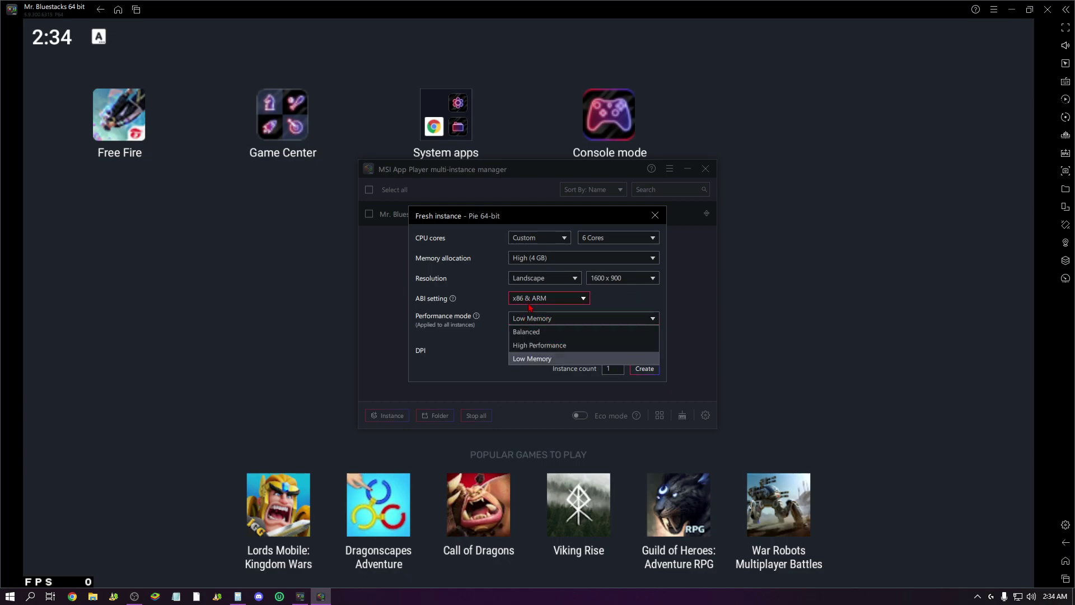
{"action": "left_click", "coordinate": [613, 303]}
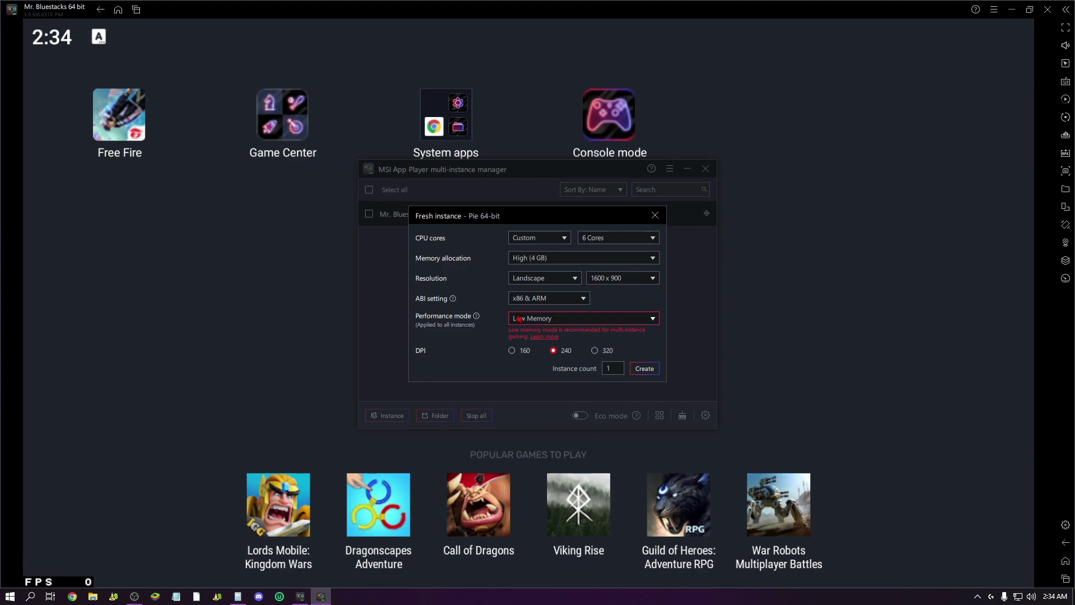
{"action": "left_click", "coordinate": [557, 318]}
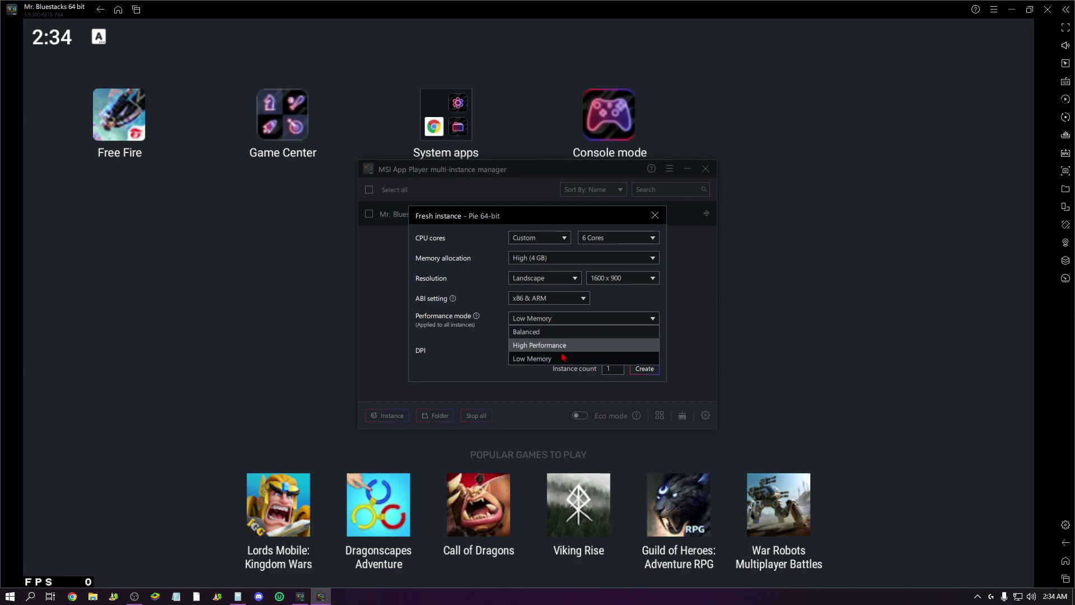
{"action": "left_click", "coordinate": [562, 343]}
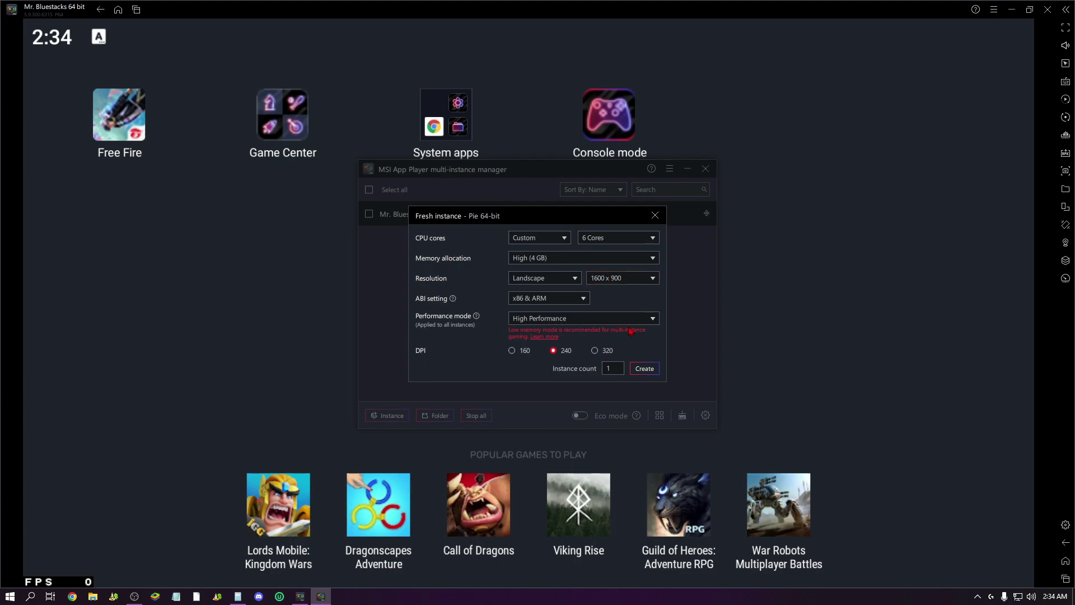
{"action": "left_click", "coordinate": [655, 215]}
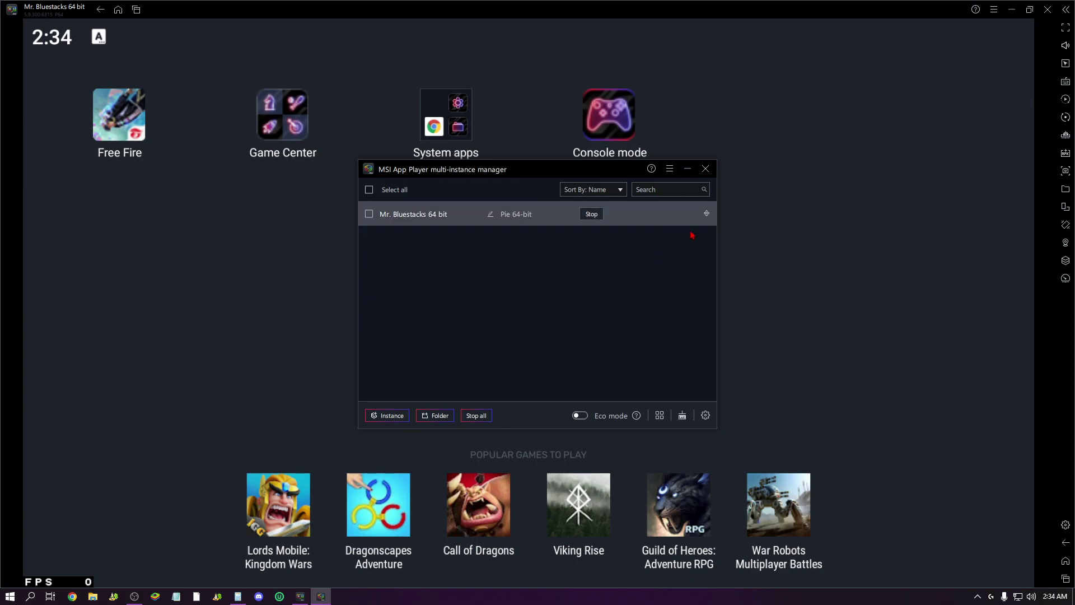
{"action": "left_click", "coordinate": [704, 171]}
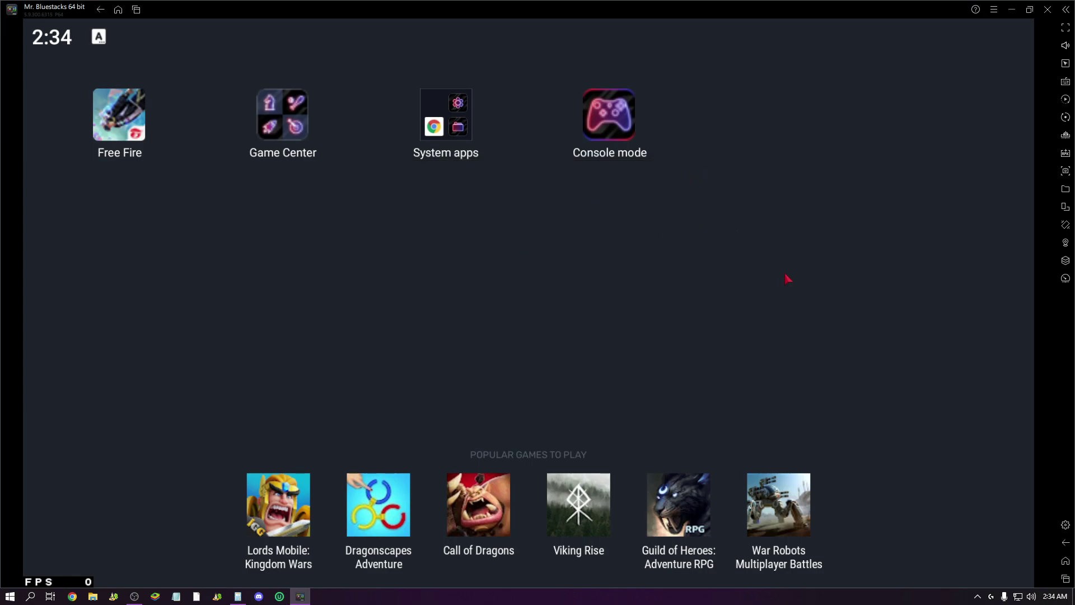
Switch the memory allocation to High (4 GB) in the performance settings and back to Custom (MB).
{"action": "left_click", "coordinate": [1066, 524]}
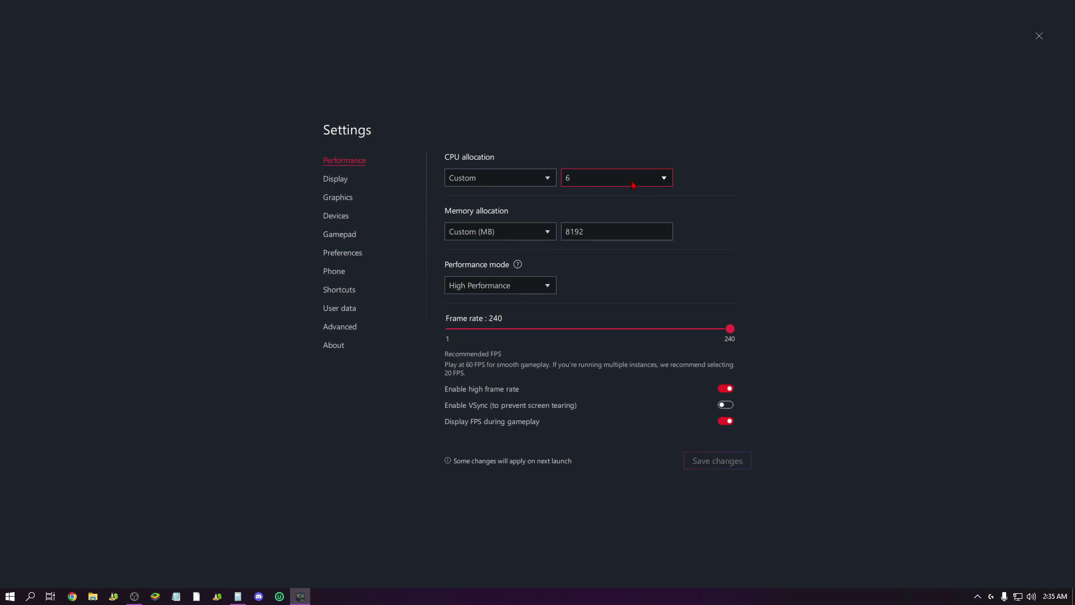
{"action": "double_click", "coordinate": [622, 231]}
{"action": "left_click", "coordinate": [616, 228]}
{"action": "double_click", "coordinate": [614, 226]}
{"action": "left_click", "coordinate": [514, 233]}
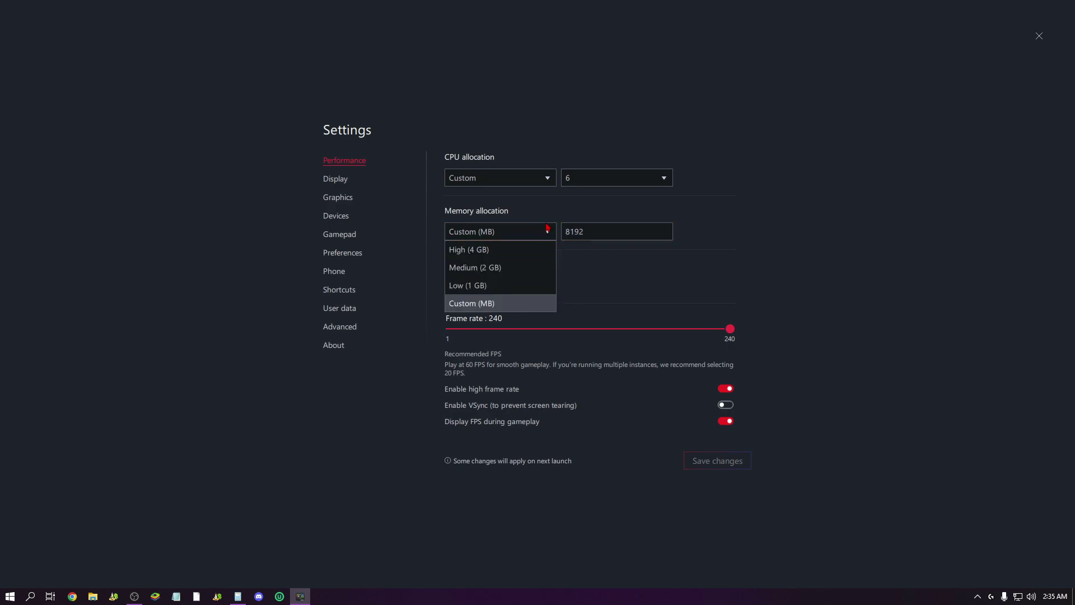
{"action": "left_click", "coordinate": [487, 249]}
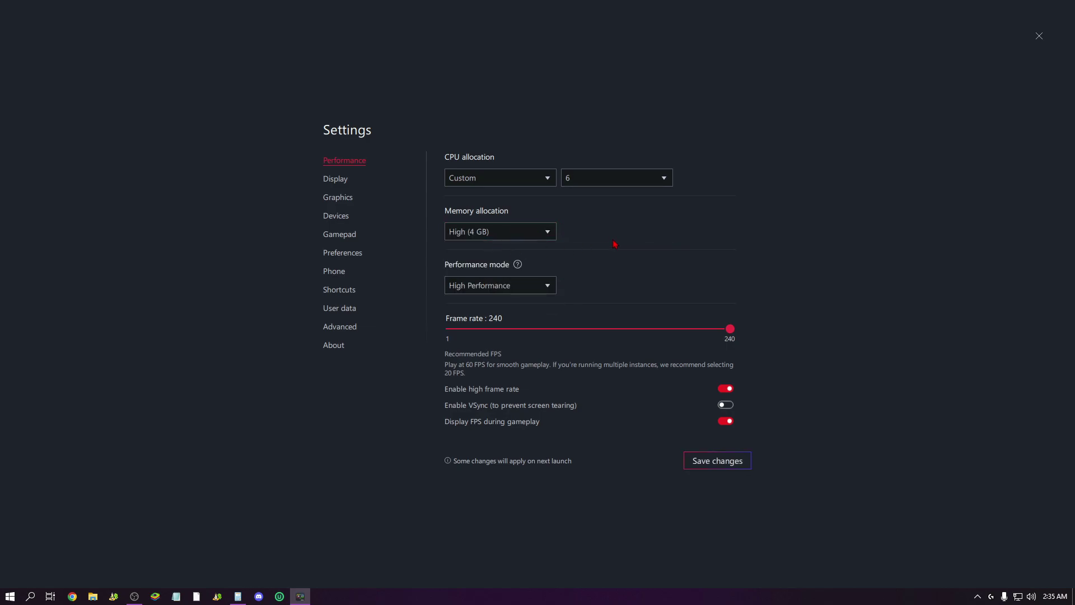
{"action": "left_click", "coordinate": [504, 235]}
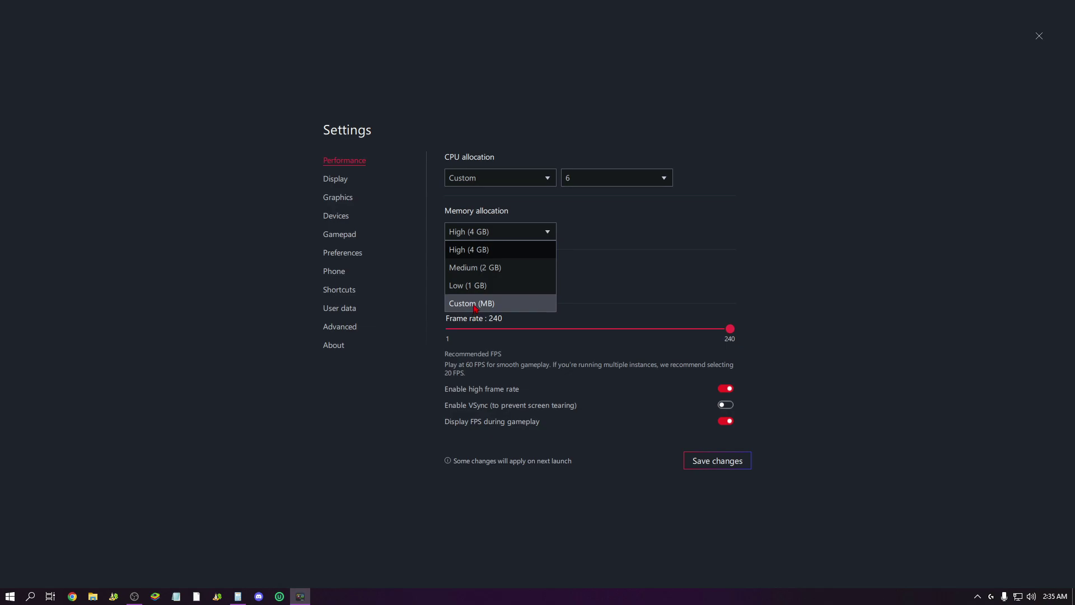
{"action": "left_click", "coordinate": [476, 303]}
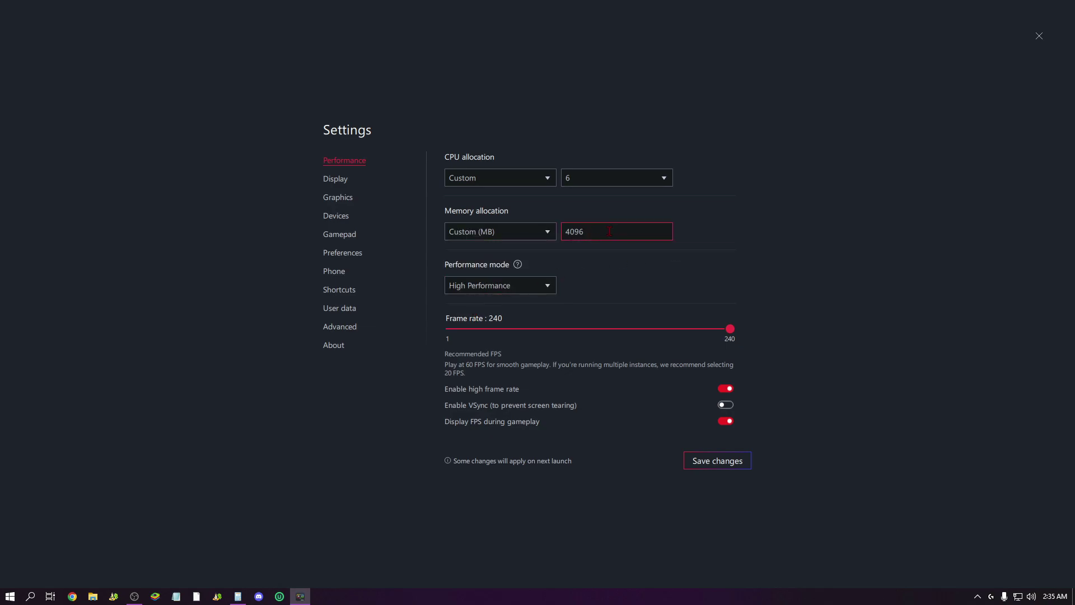
{"action": "left_click_drag", "start_coordinate": [610, 232], "coordinate": [538, 231]}
Calculate 1024 × 8 in the Windows Calculator and close it.
{"action": "left_click", "coordinate": [238, 596]}
{"action": "left_click", "coordinate": [489, 293]}
{"action": "left_click_drag", "start_coordinate": [451, 217], "coordinate": [794, 207]}
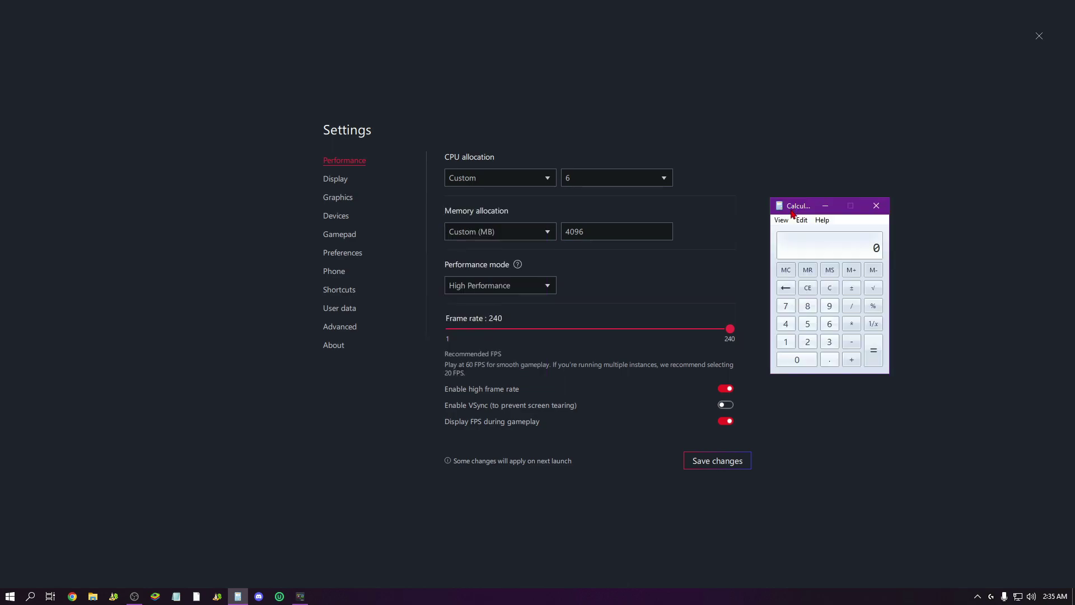
{"action": "left_click", "coordinate": [786, 344]}
{"action": "left_click", "coordinate": [798, 363]}
{"action": "left_click", "coordinate": [809, 345]}
{"action": "left_click", "coordinate": [786, 324]}
{"action": "left_click", "coordinate": [851, 324]}
{"action": "left_click", "coordinate": [810, 306]}
{"action": "left_click", "coordinate": [872, 352]}
{"action": "left_click", "coordinate": [876, 206]}
Set the custom memory allocation to 8192 MB.
{"action": "double_click", "coordinate": [645, 230]}
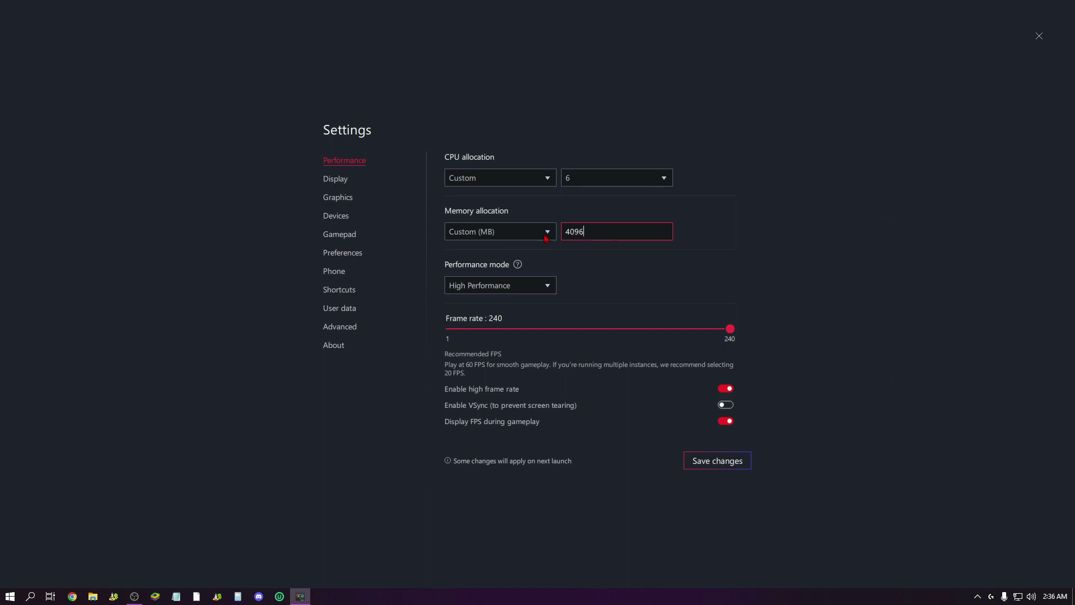
{"action": "type", "text": "8192"}
Review the display resolution, pixel density, graphics renderer, device and preference settings.
{"action": "left_click", "coordinate": [330, 182]}
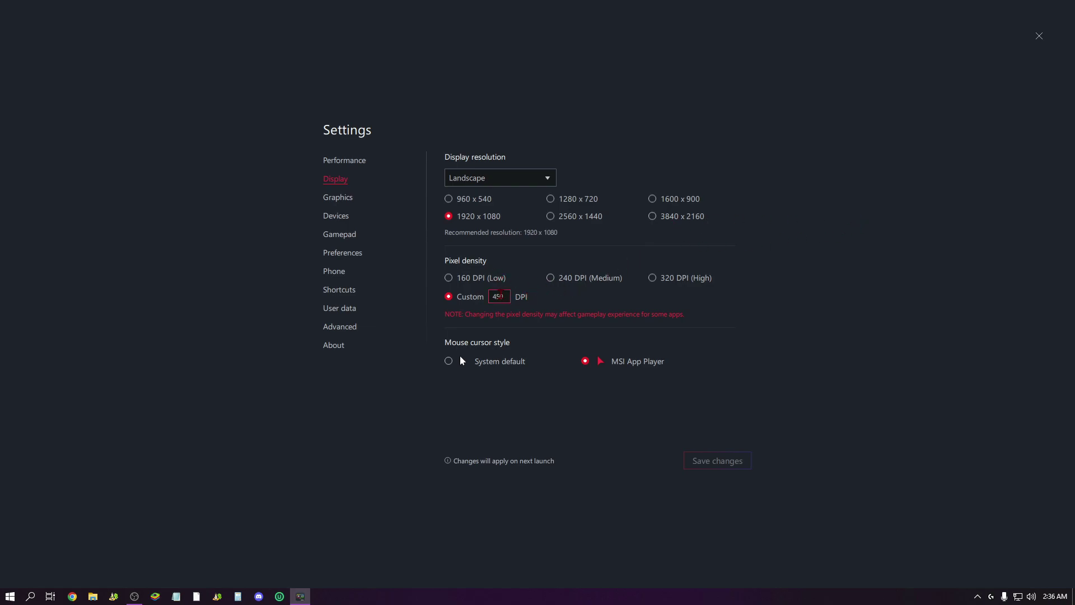
{"action": "double_click", "coordinate": [510, 291]}
{"action": "left_click", "coordinate": [489, 300]}
{"action": "left_click", "coordinate": [337, 197]}
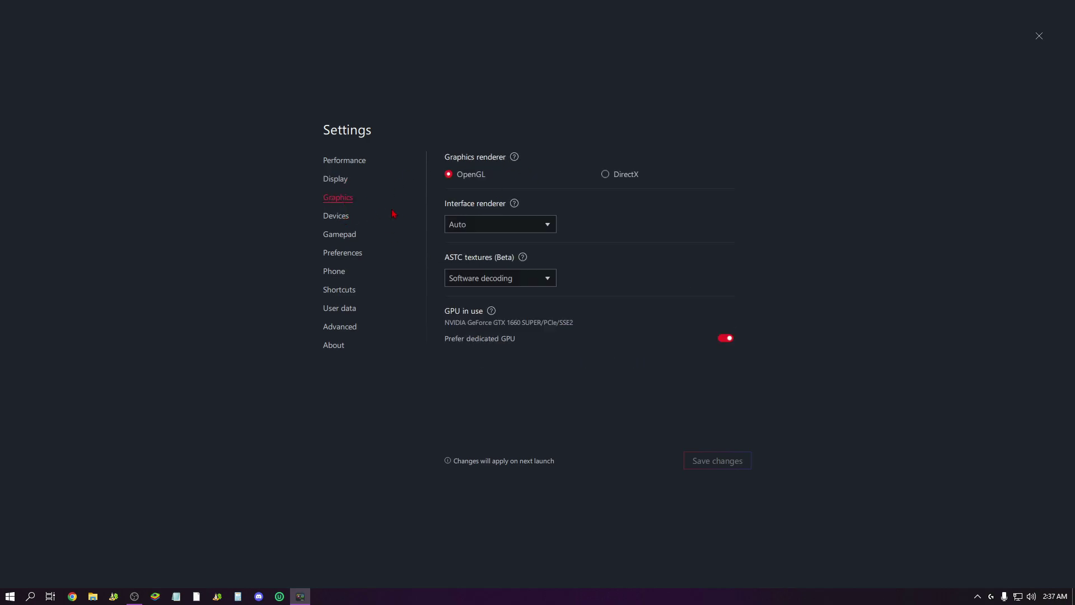
{"action": "left_click", "coordinate": [337, 218]}
{"action": "left_click", "coordinate": [350, 255]}
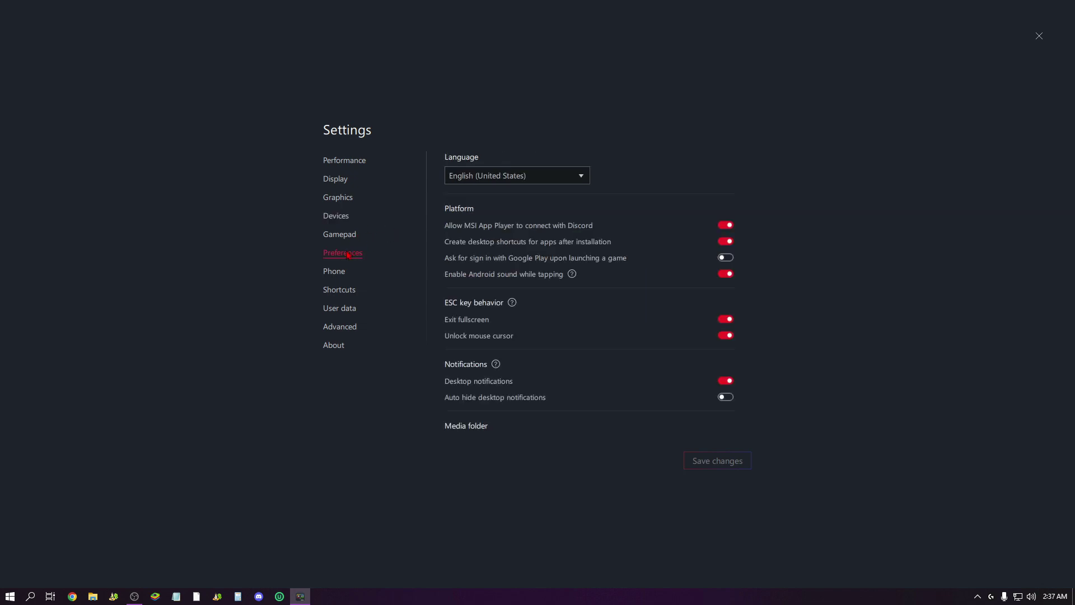
Look through the predefined phone device profiles and view the emulator's version information.
{"action": "left_click", "coordinate": [345, 272]}
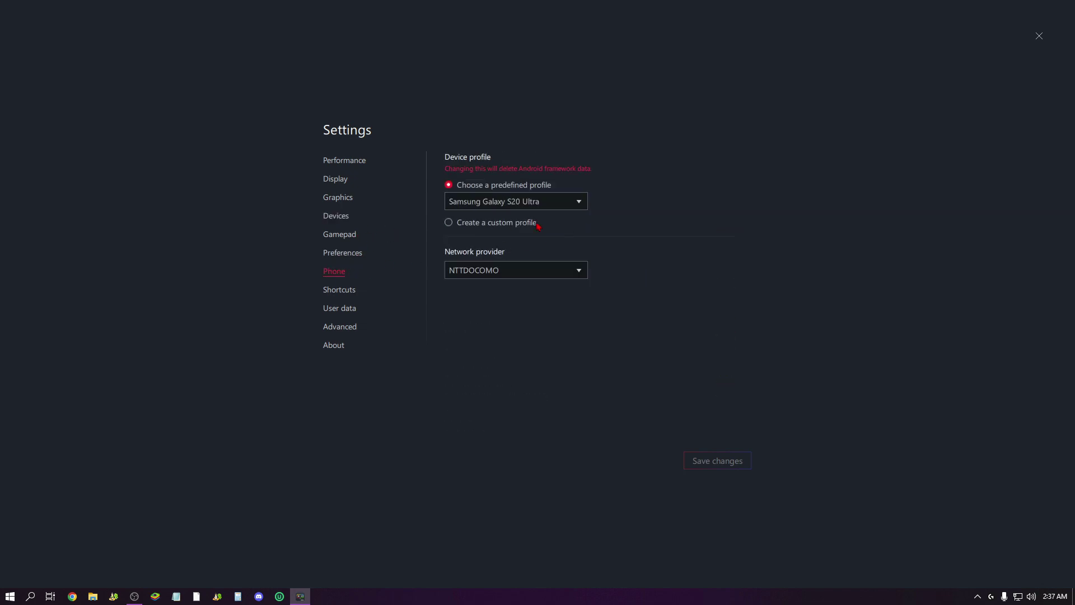
{"action": "left_click", "coordinate": [494, 203]}
{"action": "scroll", "coordinate": [502, 231], "scroll_direction": "up", "scroll_amount": 4}
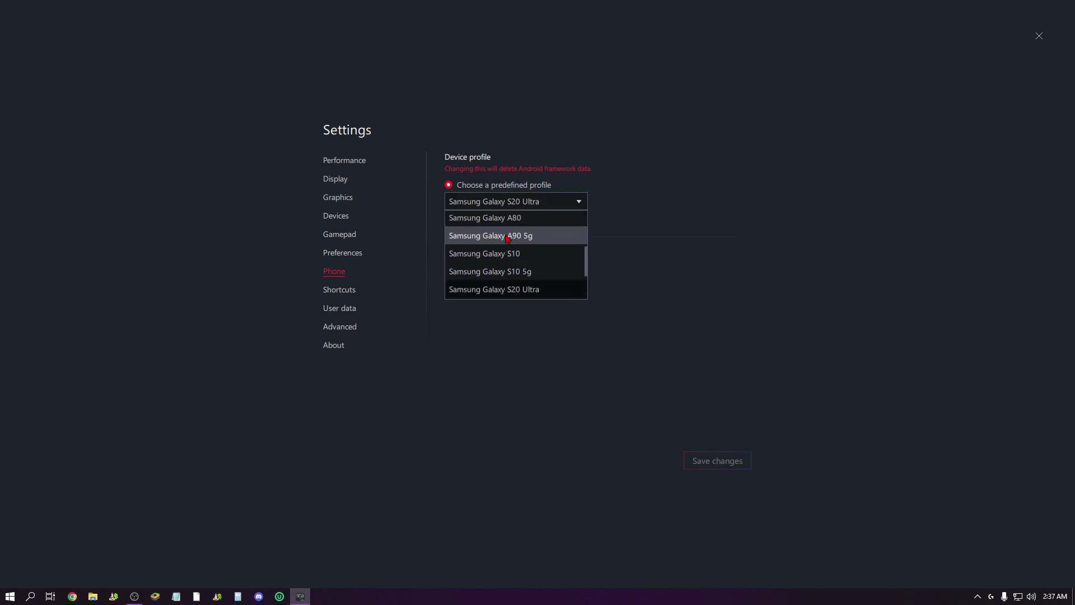
{"action": "scroll", "coordinate": [504, 232], "scroll_direction": "up", "scroll_amount": 3}
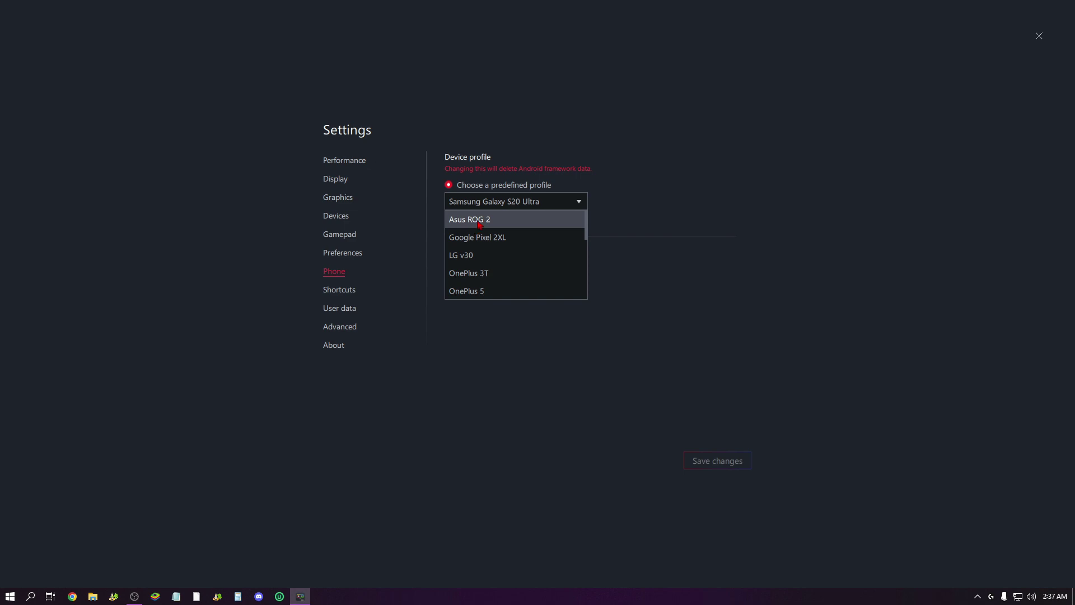
{"action": "left_click", "coordinate": [617, 217]}
{"action": "left_click", "coordinate": [336, 346]}
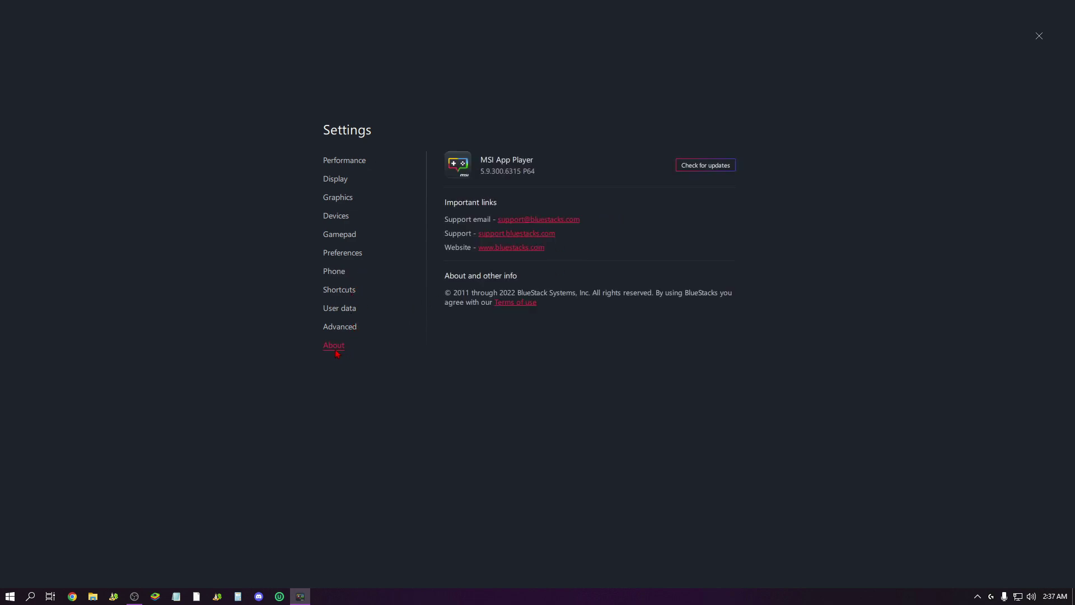
Check the emulator for updates and close its settings.
{"action": "left_click", "coordinate": [711, 169]}
{"action": "left_click", "coordinate": [1040, 39]}
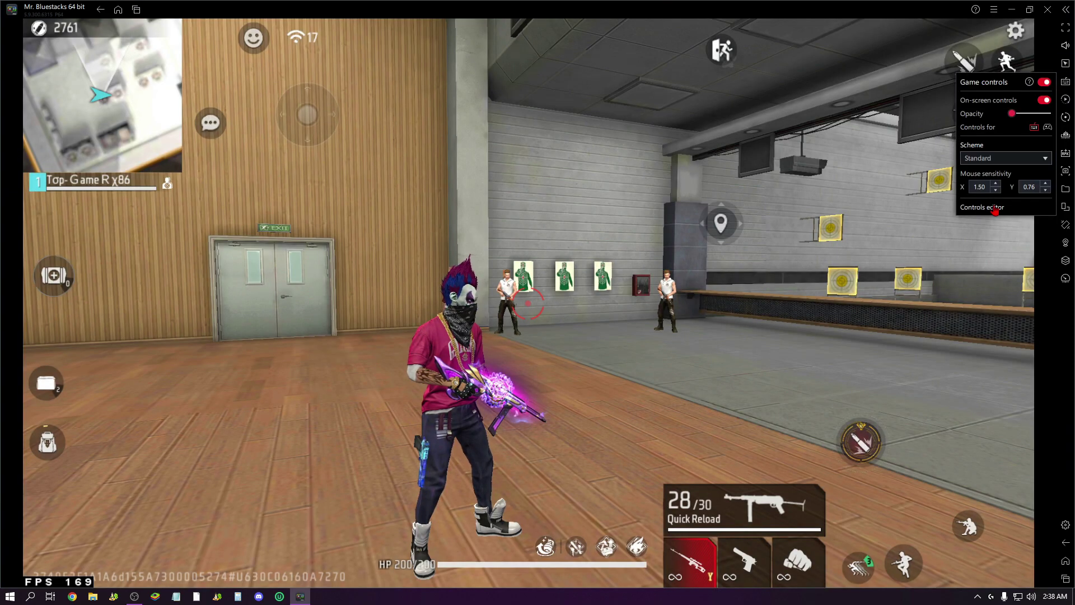
Open the controls editor and review the aim, pan and shoot control's position, mouse sensitivity and tweaks settings.
{"action": "left_click", "coordinate": [991, 209]}
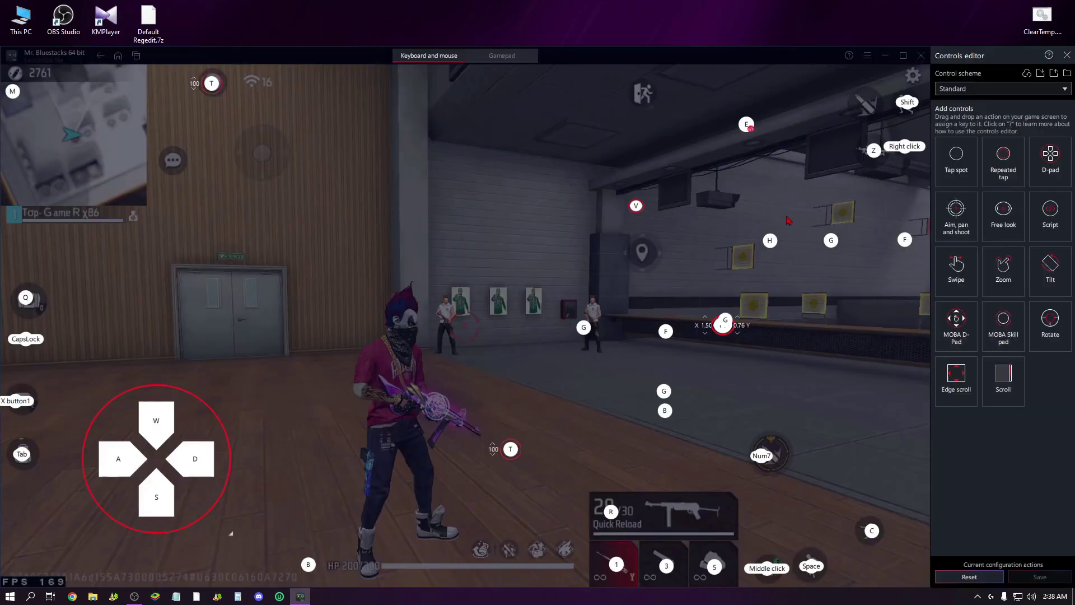
{"action": "left_click", "coordinate": [716, 339]}
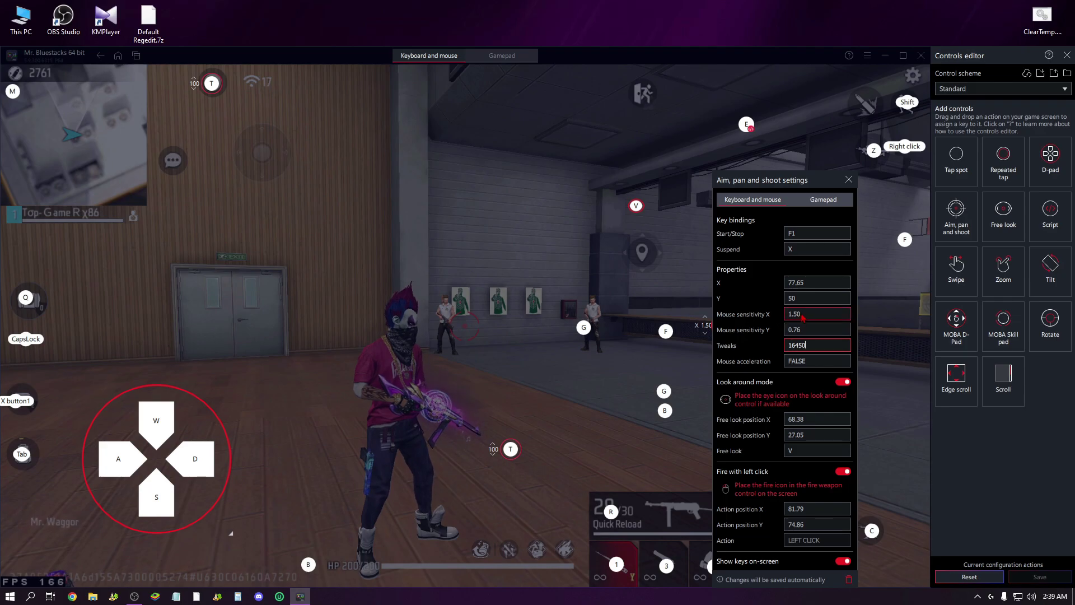
{"action": "left_click_drag", "start_coordinate": [807, 315], "coordinate": [776, 317]}
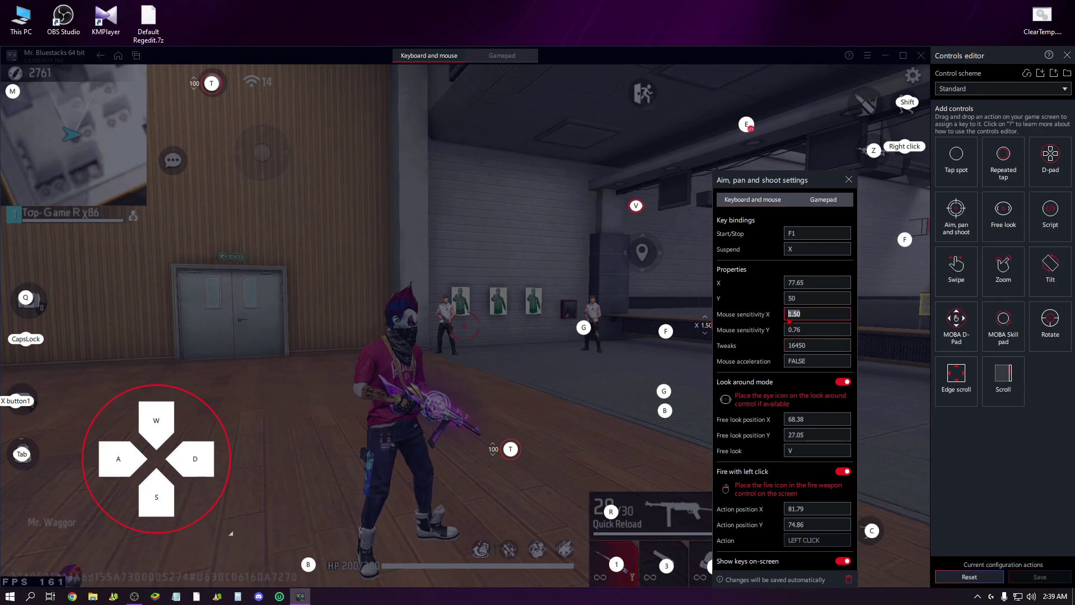
{"action": "left_click_drag", "start_coordinate": [806, 331], "coordinate": [760, 329]}
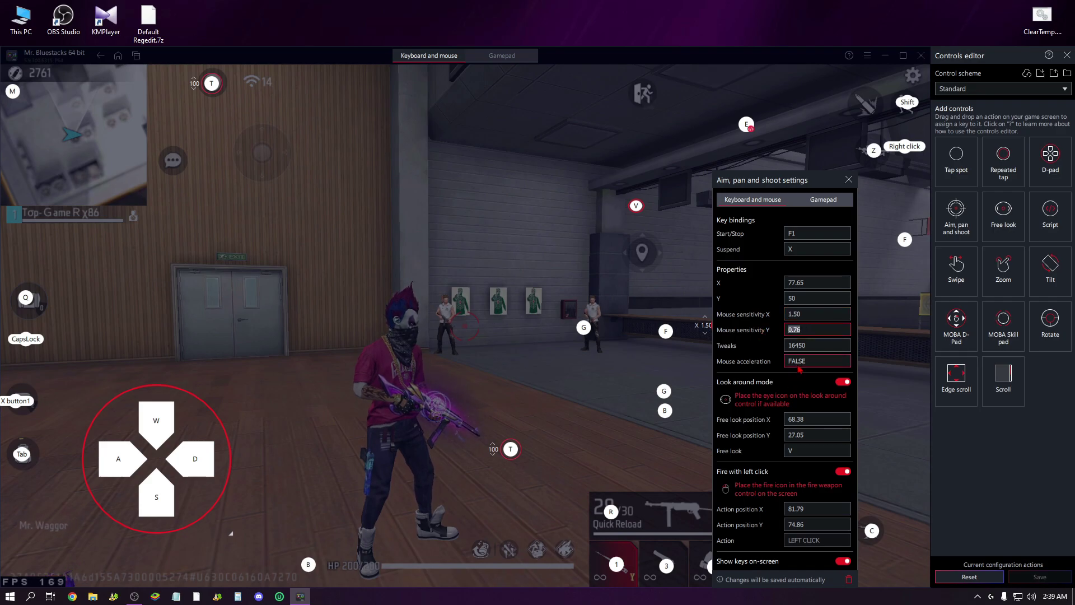
{"action": "left_click_drag", "start_coordinate": [804, 283], "coordinate": [751, 300]}
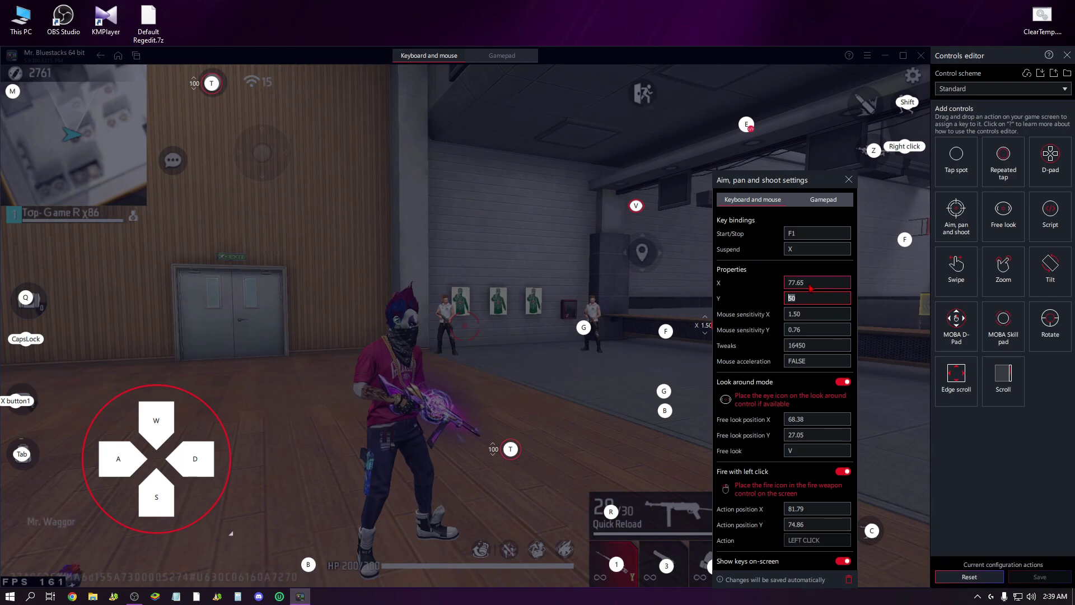
{"action": "left_click", "coordinate": [849, 180]}
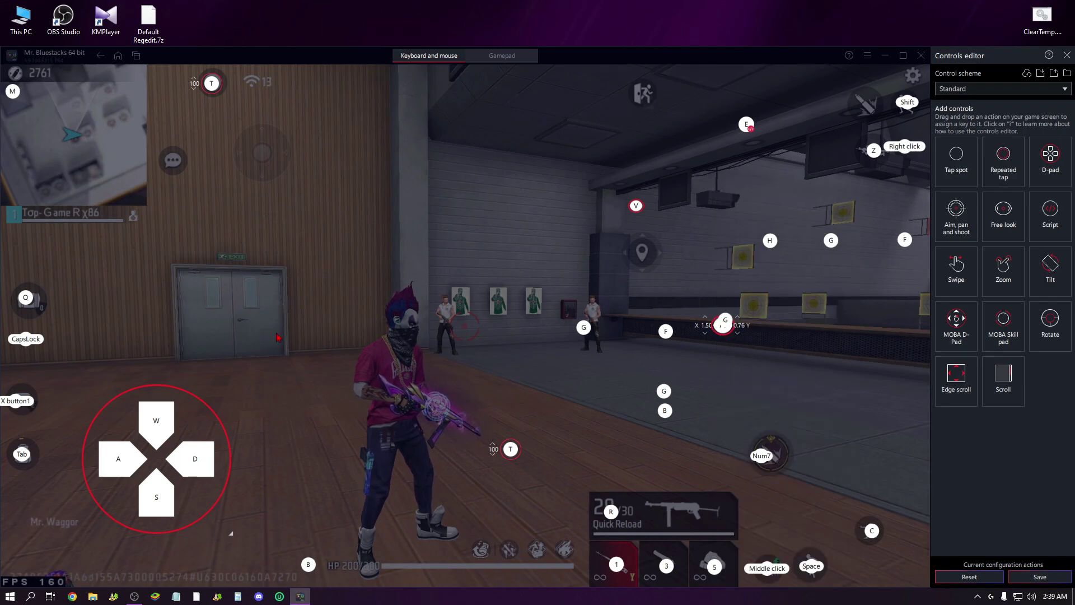
Review the movement D-pad's speed, activation time and activation speed settings.
{"action": "left_click", "coordinate": [158, 497]}
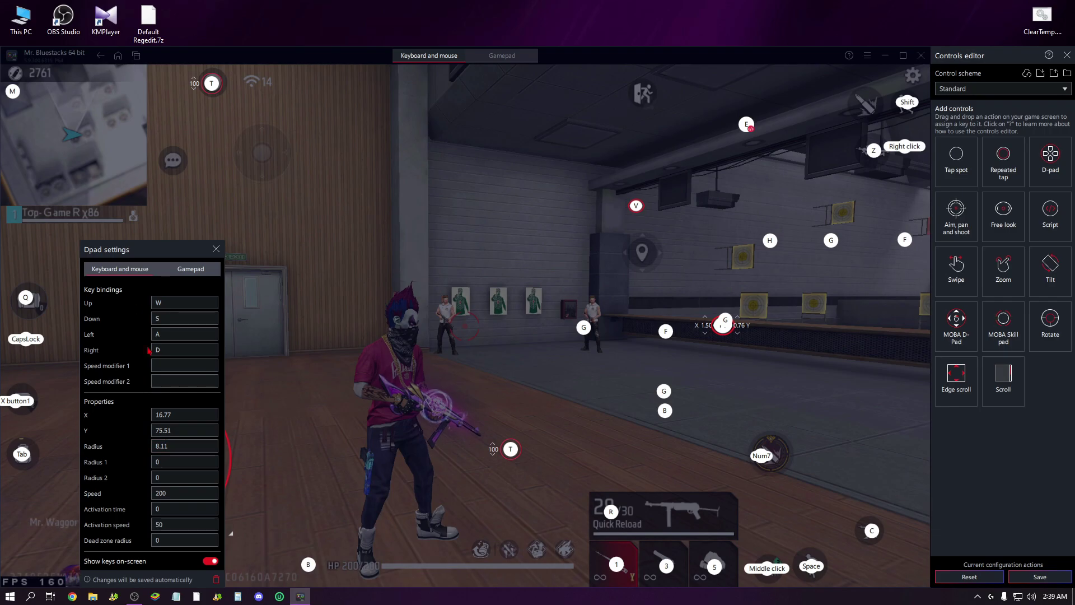
{"action": "left_click_drag", "start_coordinate": [122, 249], "coordinate": [354, 122]}
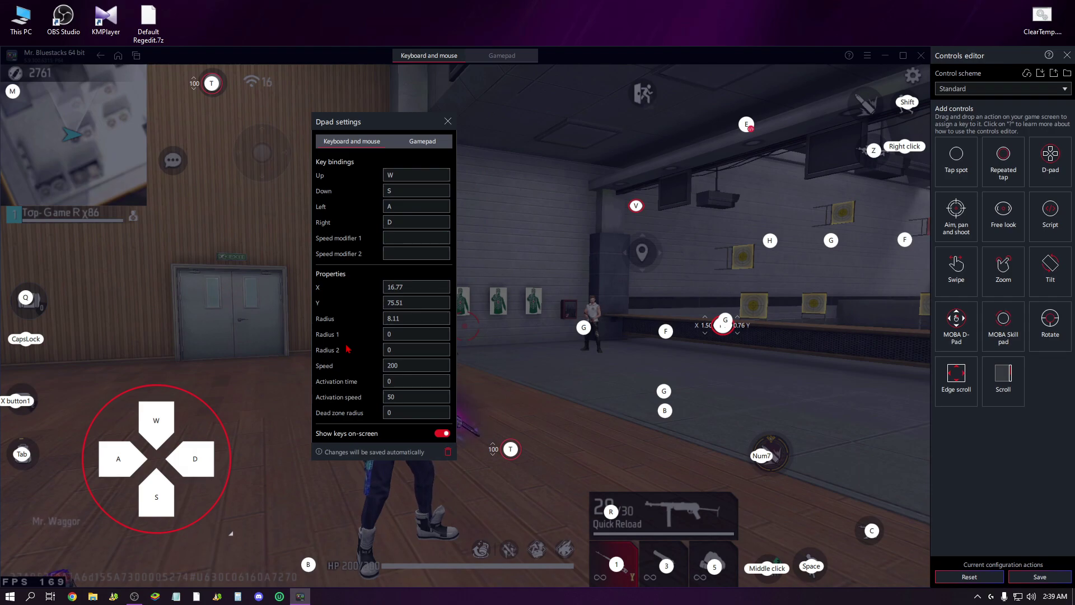
{"action": "left_click", "coordinate": [416, 397]}
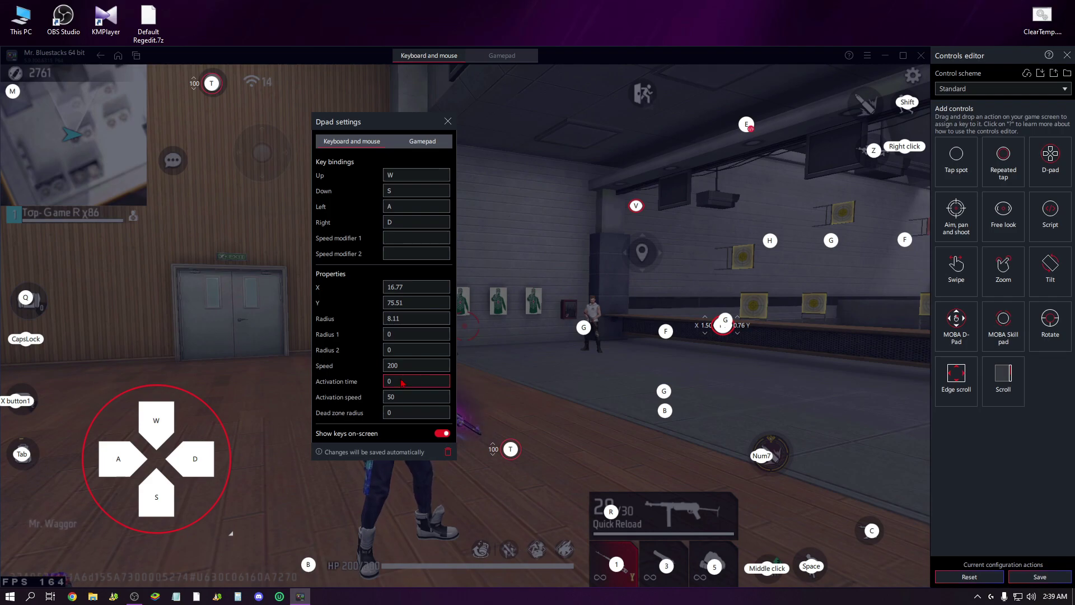
{"action": "left_click", "coordinate": [408, 368]}
{"action": "left_click", "coordinate": [394, 383]}
{"action": "left_click", "coordinate": [410, 398]}
{"action": "left_click", "coordinate": [448, 121]}
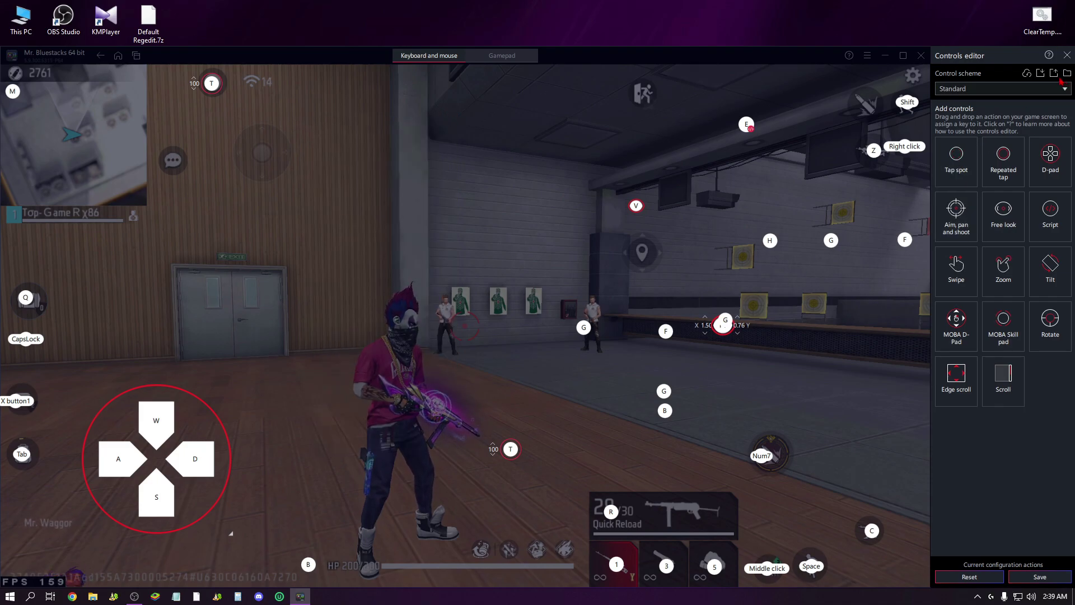
View the control schemes available for export, then close the controls editor discarding changes and minimize the emulator.
{"action": "left_click", "coordinate": [1055, 74]}
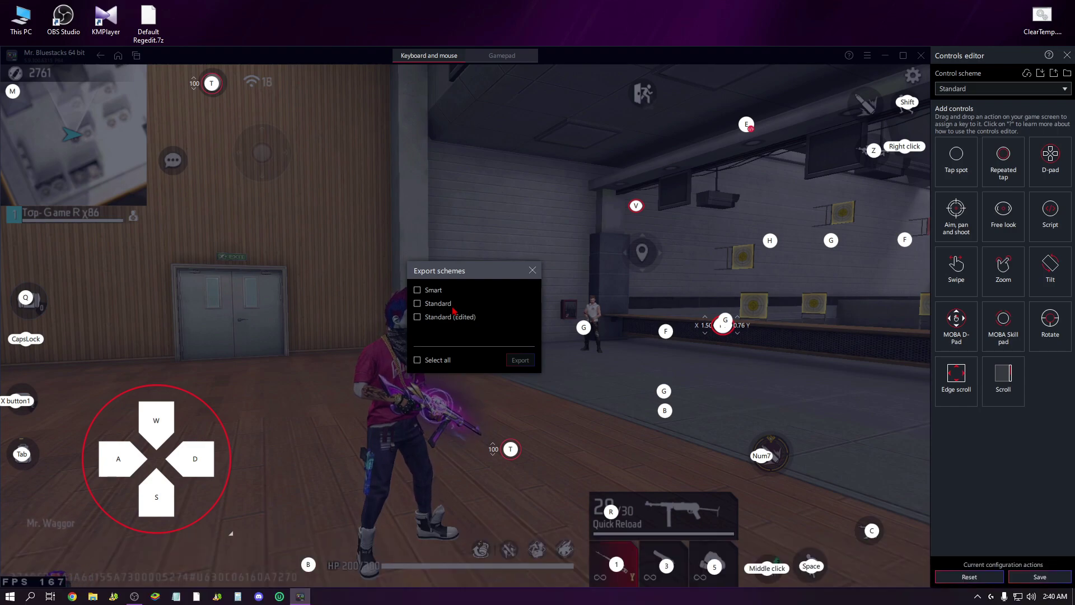
{"action": "left_click", "coordinate": [411, 473]}
{"action": "left_click", "coordinate": [1067, 55]}
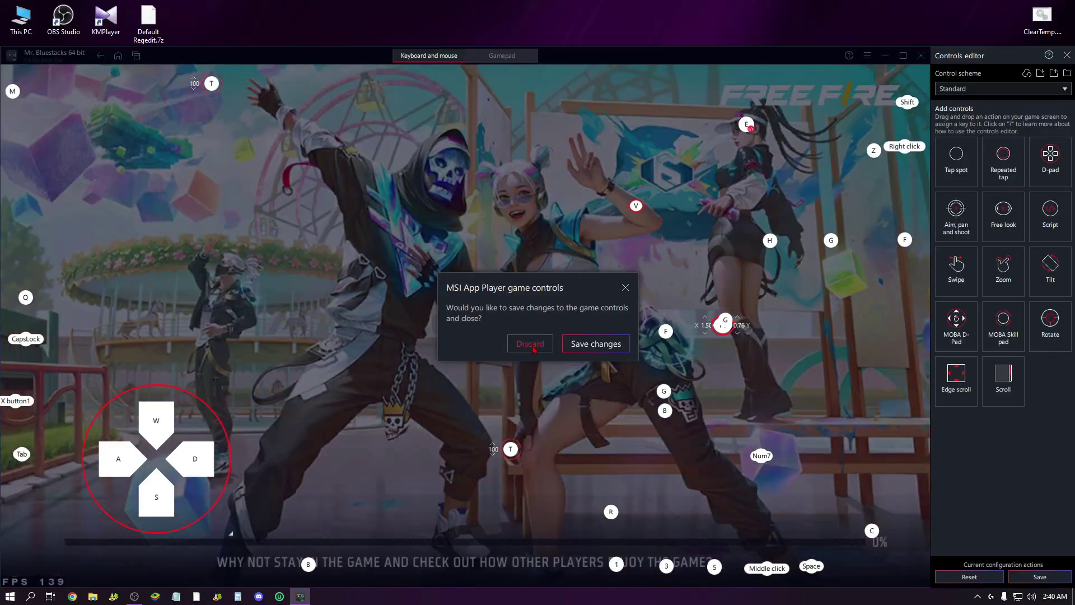
{"action": "left_click", "coordinate": [530, 411]}
{"action": "left_click", "coordinate": [1011, 9]}
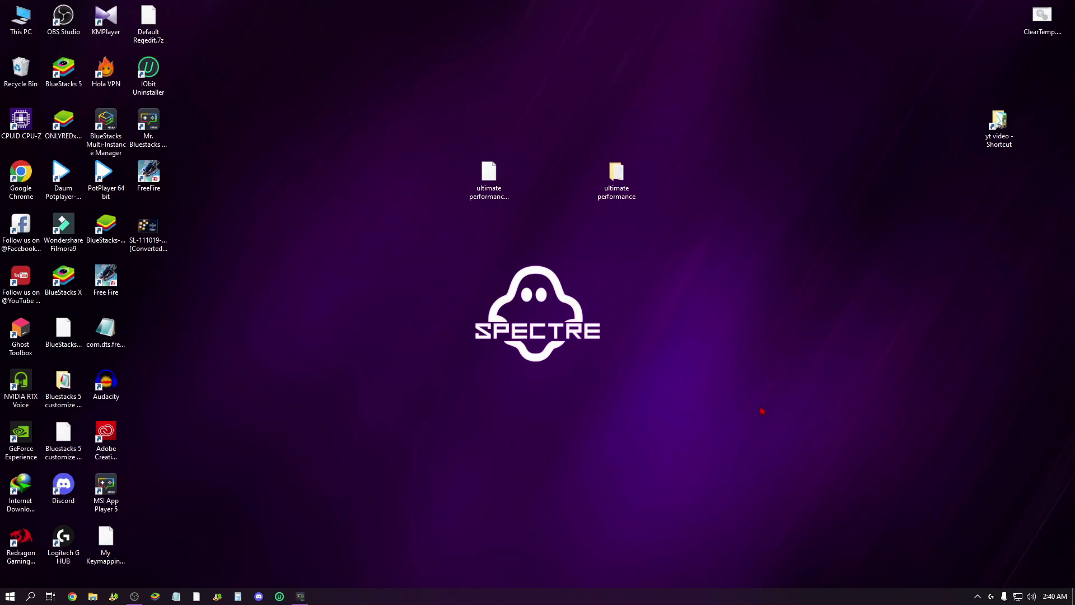
Switch to Logitech G HUB and check the G502 HERO's DPI speed and report rate, then close it.
{"action": "left_click", "coordinate": [991, 597]}
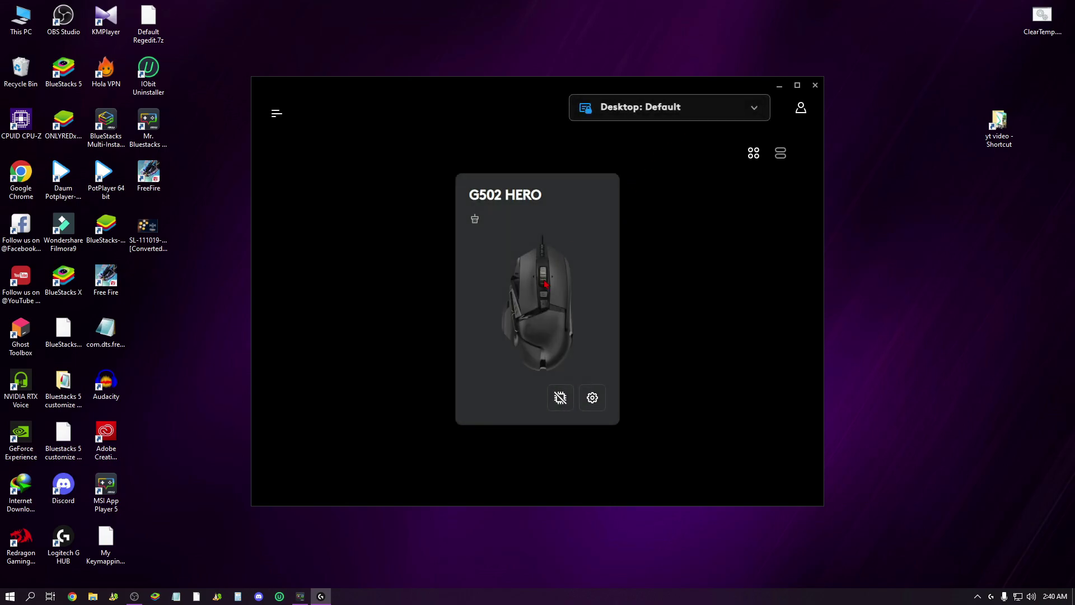
{"action": "left_click", "coordinate": [546, 284]}
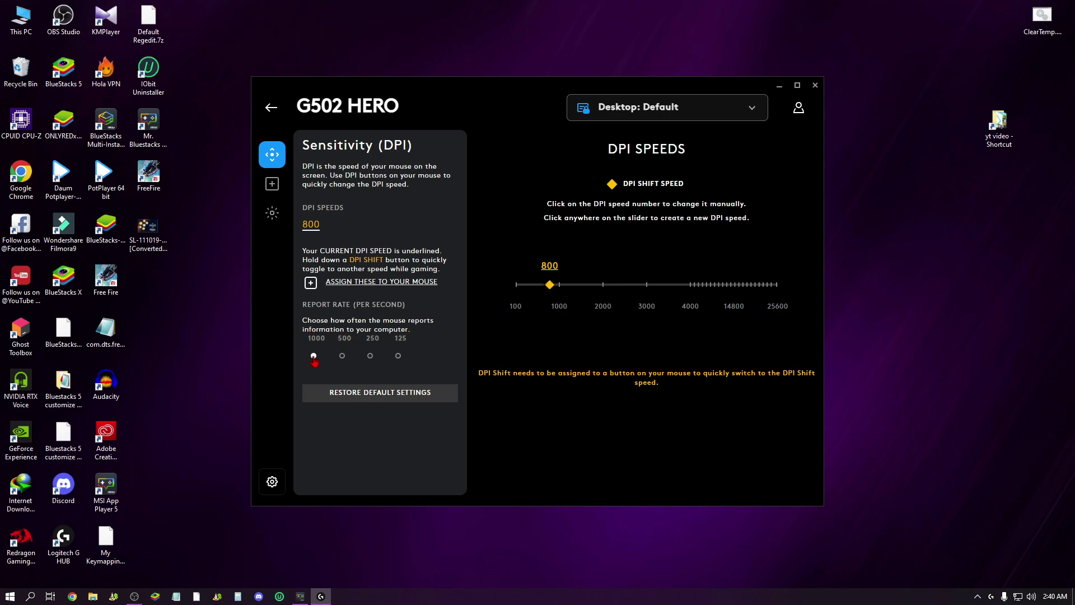
{"action": "left_click", "coordinate": [816, 85]}
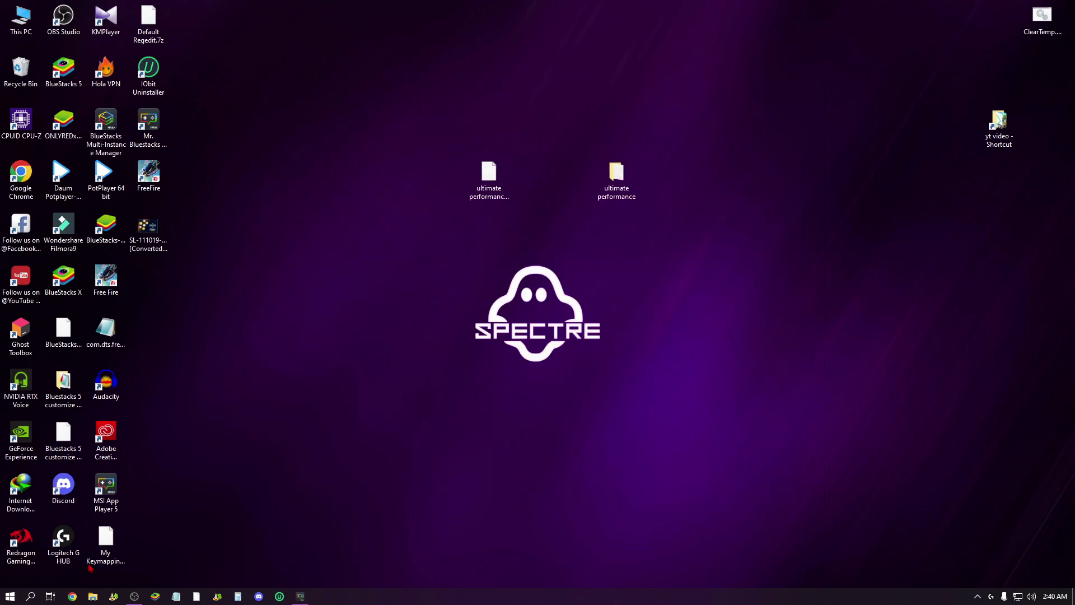
Open the Windows mouse settings and view the pointer options in the additional mouse properties.
{"action": "left_click", "coordinate": [11, 596]}
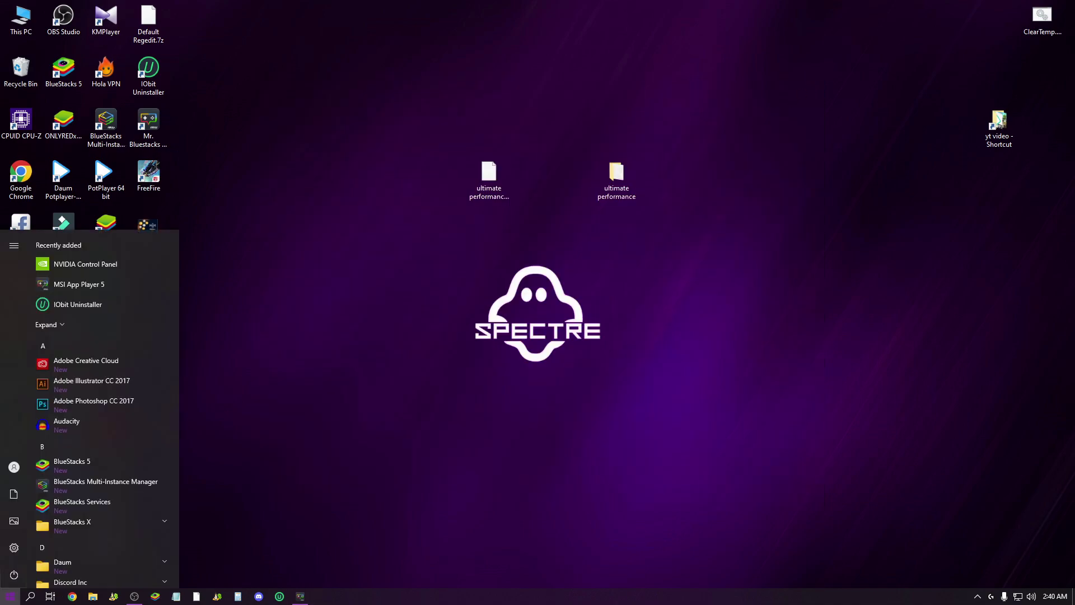
{"action": "type", "text": "mouse"}
{"action": "key", "text": "Return"}
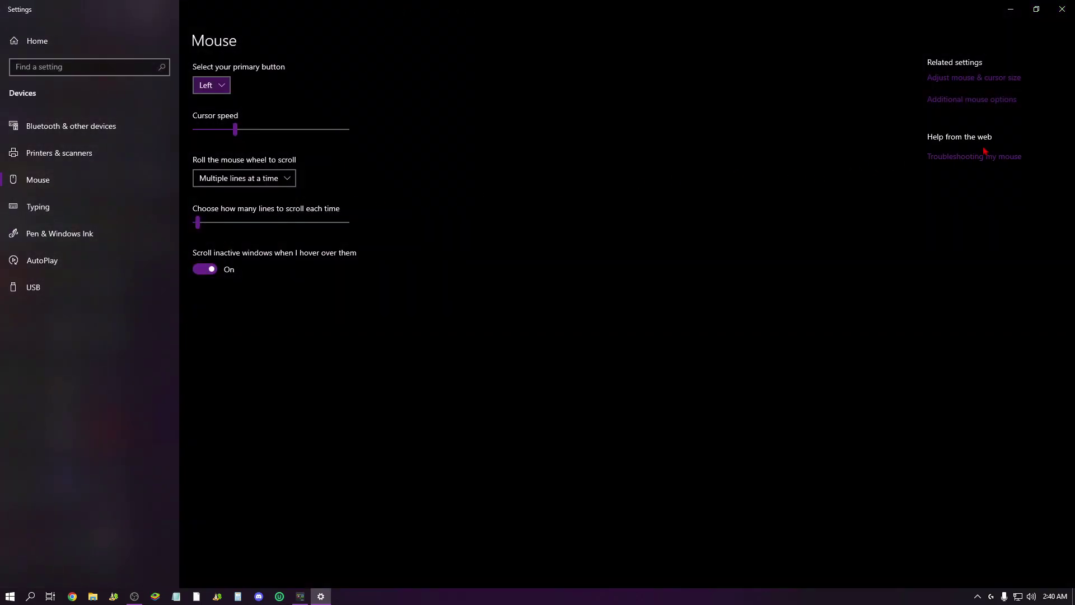
{"action": "left_click", "coordinate": [970, 101]}
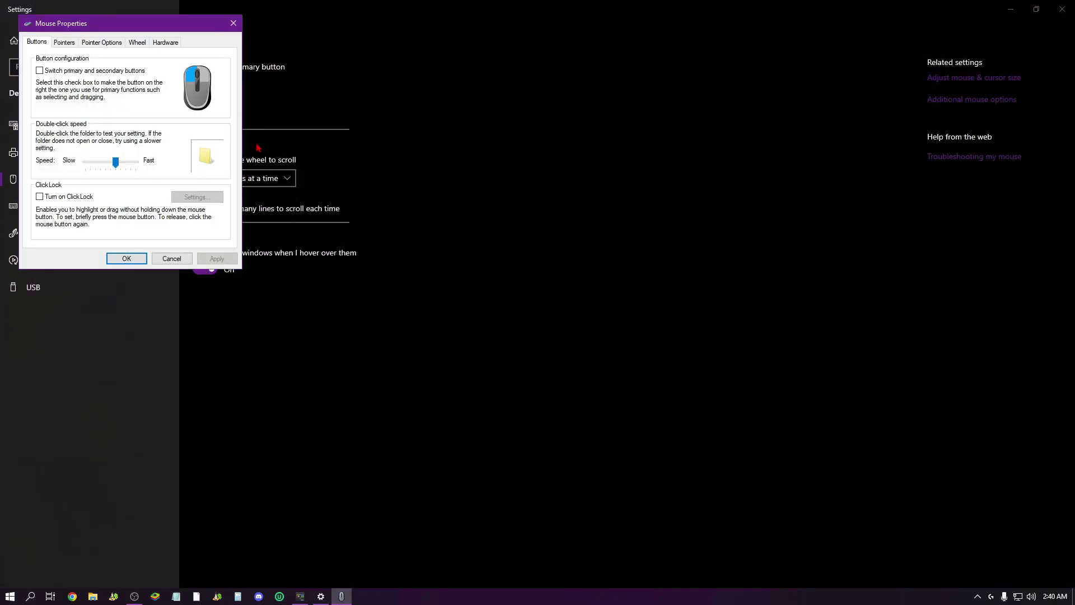
{"action": "left_click", "coordinate": [97, 48]}
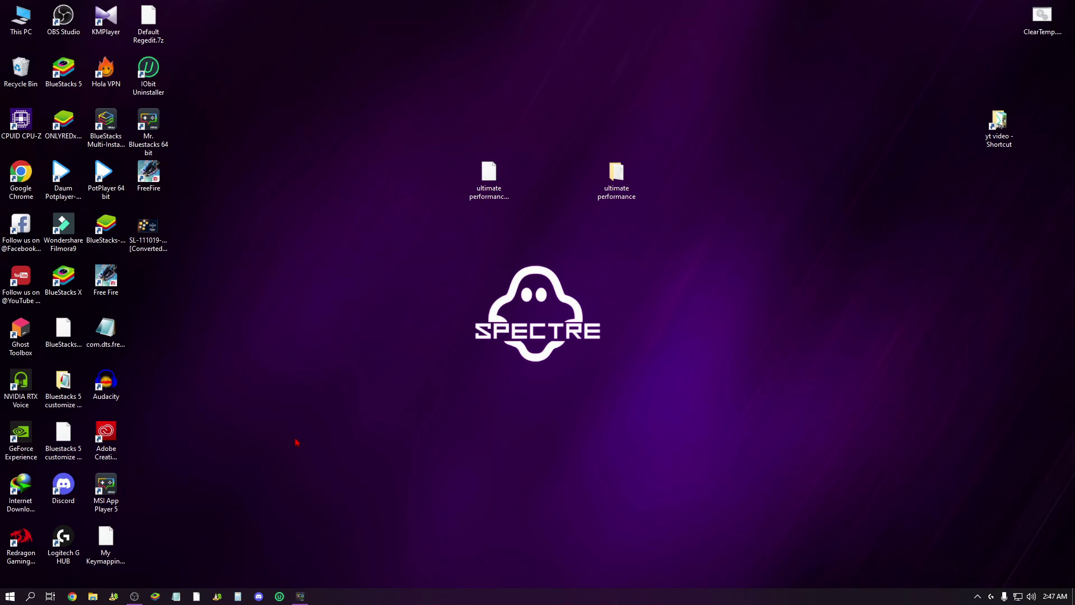
Find and open the Windows Registry Editor.
{"action": "key", "text": "super"}
{"action": "type", "text": "res"}
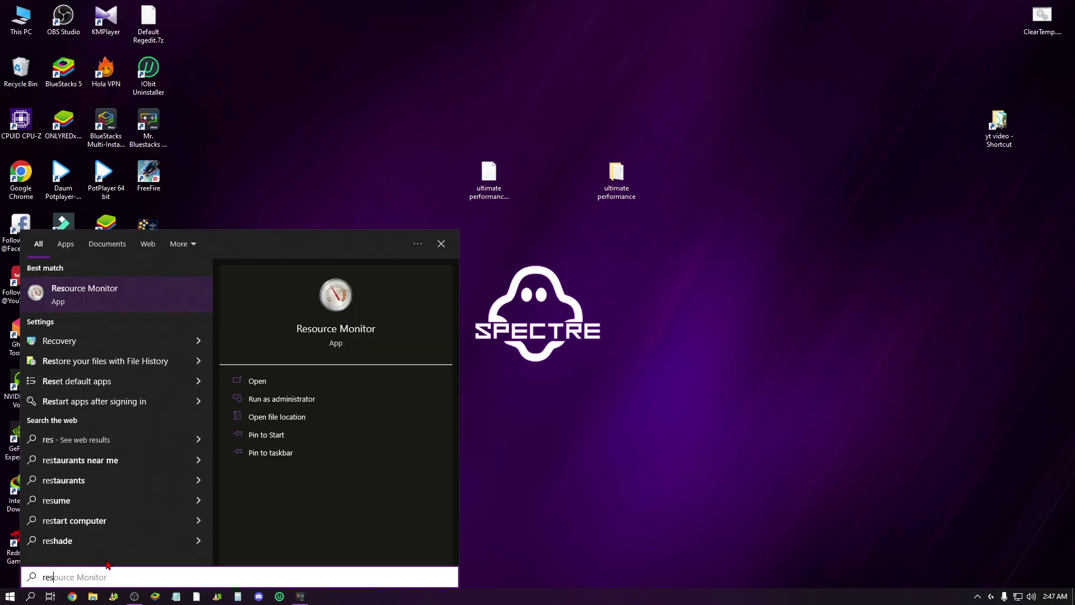
{"action": "key", "text": "BackSpace"}
{"action": "key", "text": "BackSpace"}
{"action": "key", "text": "BackSpace"}
{"action": "type", "text": "regedit"}
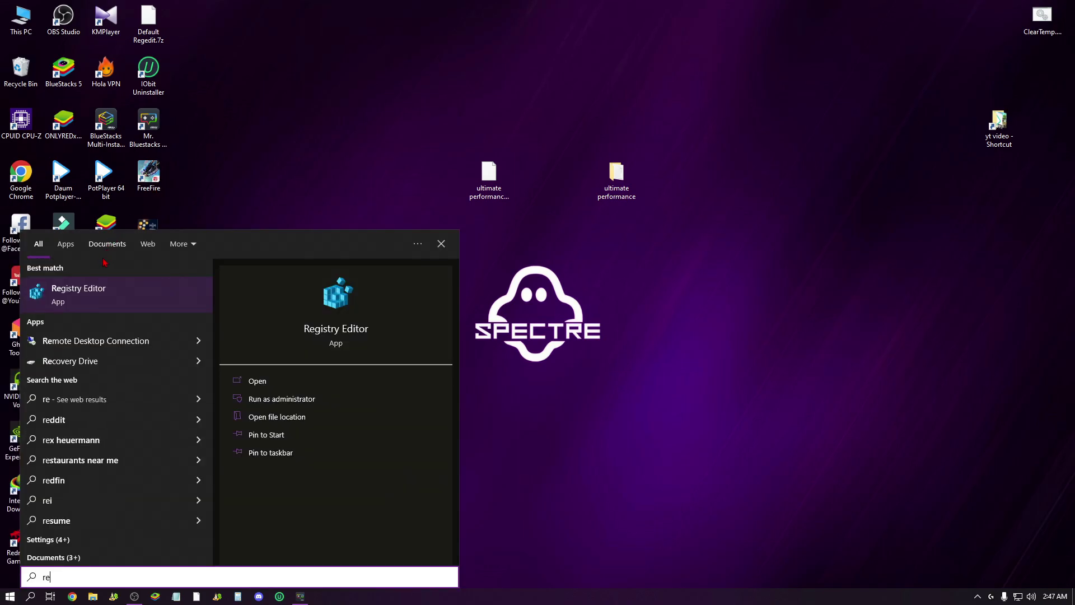
{"action": "key", "text": "Return"}
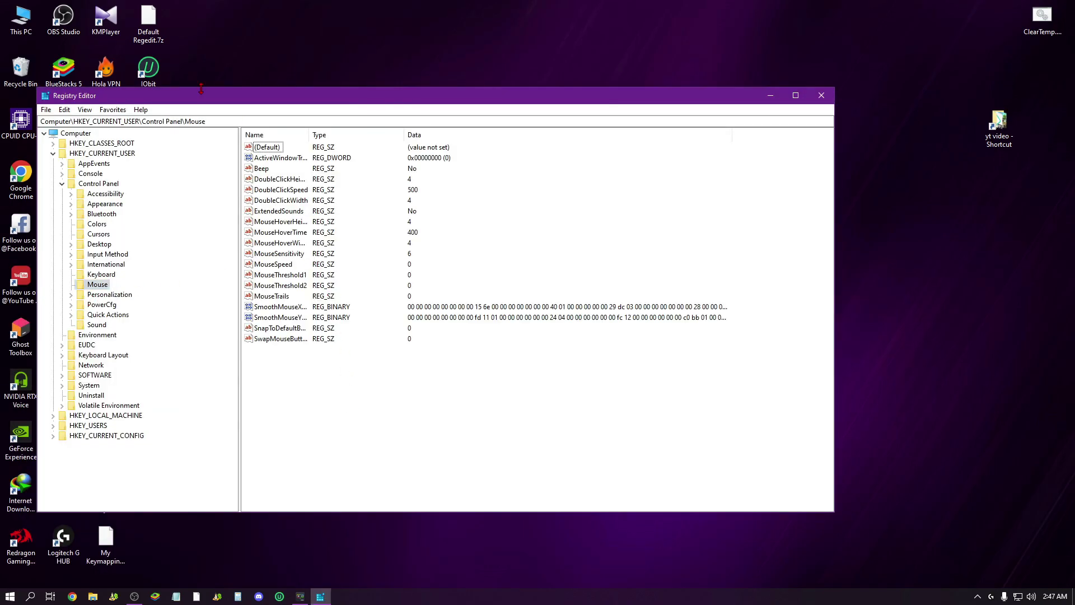
Examine the values under HKEY_CURRENT_USER\Control Panel\Mouse and close the Registry Editor.
{"action": "left_click_drag", "start_coordinate": [238, 102], "coordinate": [415, 77]}
{"action": "left_click_drag", "start_coordinate": [506, 357], "coordinate": [414, 102]}
{"action": "left_click_drag", "start_coordinate": [616, 74], "coordinate": [580, 82]}
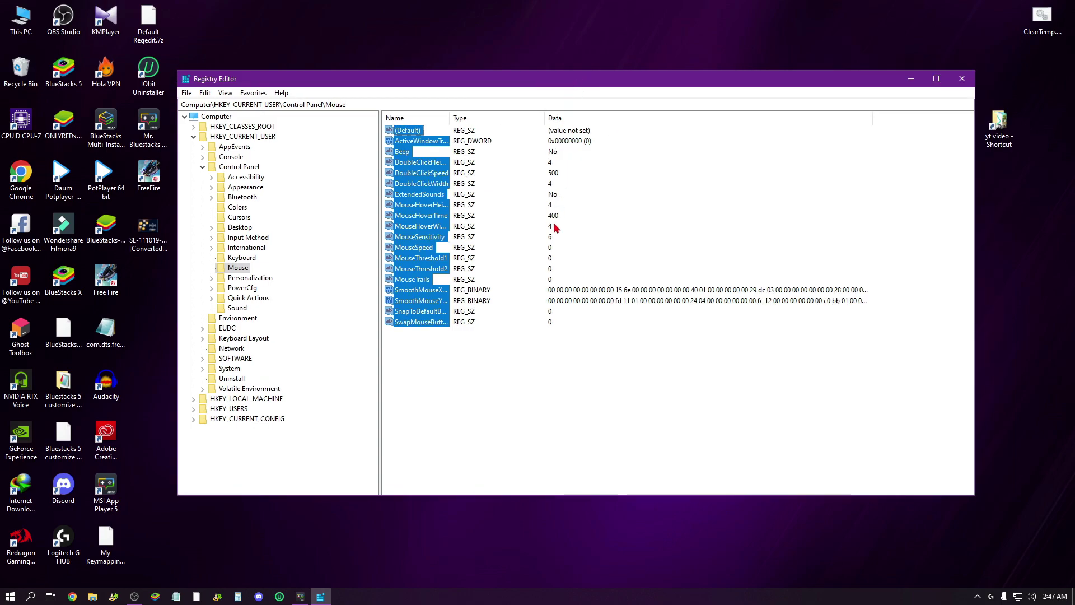
{"action": "left_click_drag", "start_coordinate": [516, 378], "coordinate": [369, 130]}
{"action": "left_click_drag", "start_coordinate": [569, 367], "coordinate": [361, 64]}
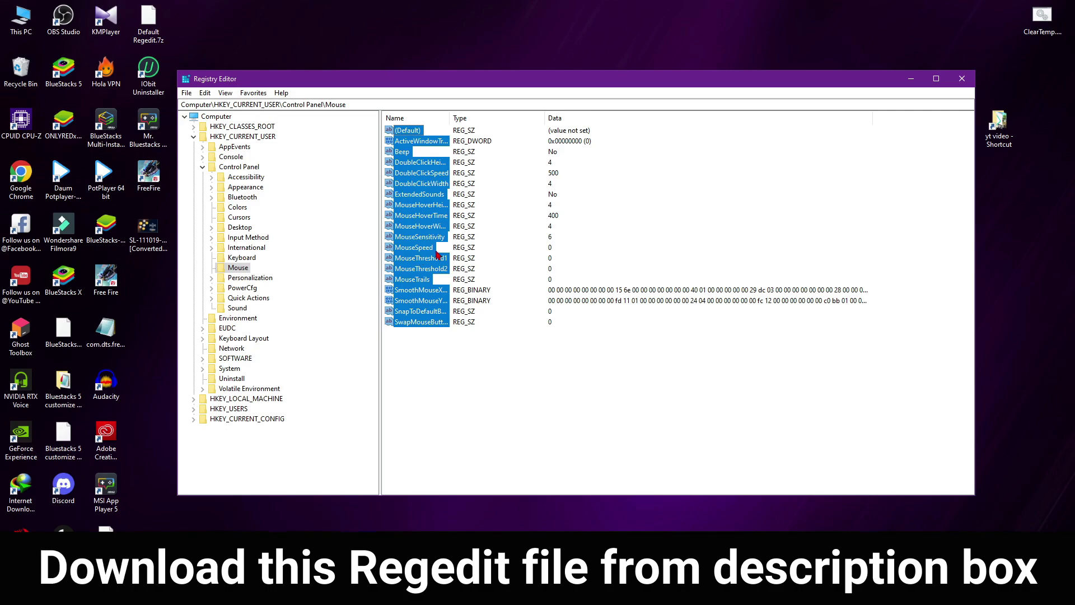
{"action": "left_click", "coordinate": [962, 79]}
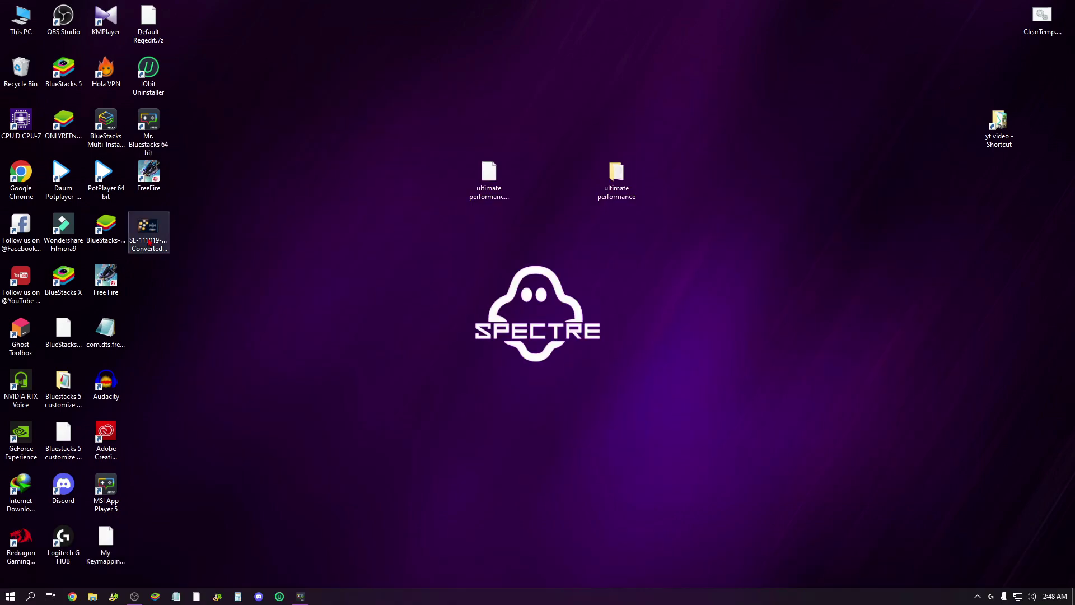
Move the Mr. Bluestacks 64 bit shortcut to an empty area of the desktop.
{"action": "left_click_drag", "start_coordinate": [148, 122], "coordinate": [402, 93]}
{"action": "left_click_drag", "start_coordinate": [336, 1], "coordinate": [532, 141]}
{"action": "left_click_drag", "start_coordinate": [362, 34], "coordinate": [440, 126]}
{"action": "left_click", "coordinate": [520, 72]}
{"action": "left_click_drag", "start_coordinate": [360, 32], "coordinate": [423, 80]}
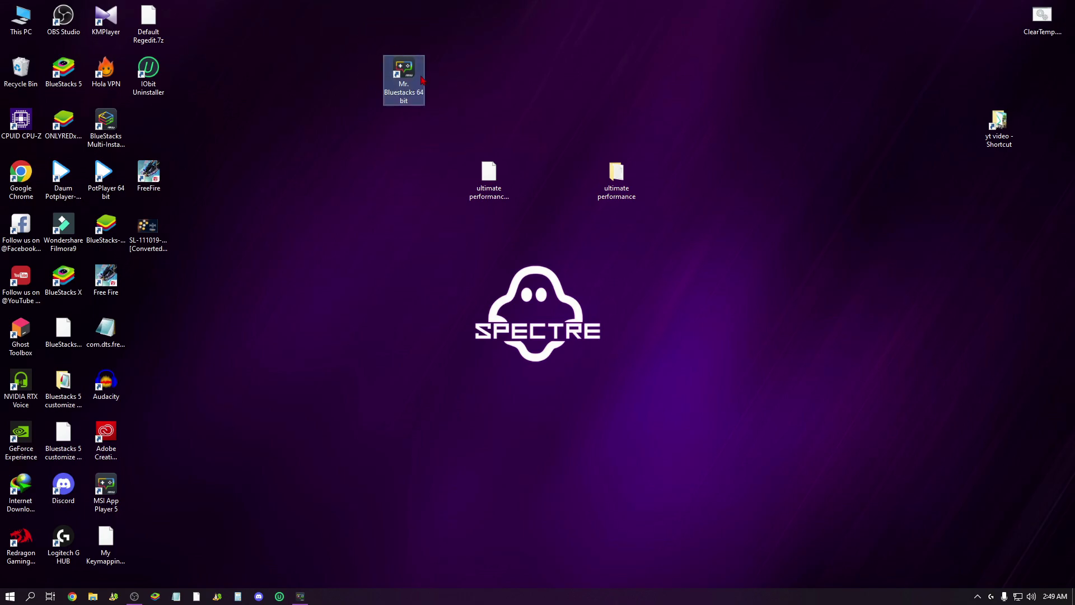
Open the Mr. Bluestacks 64 bit shortcut's compatibility settings for all users.
{"action": "right_click", "coordinate": [422, 77]}
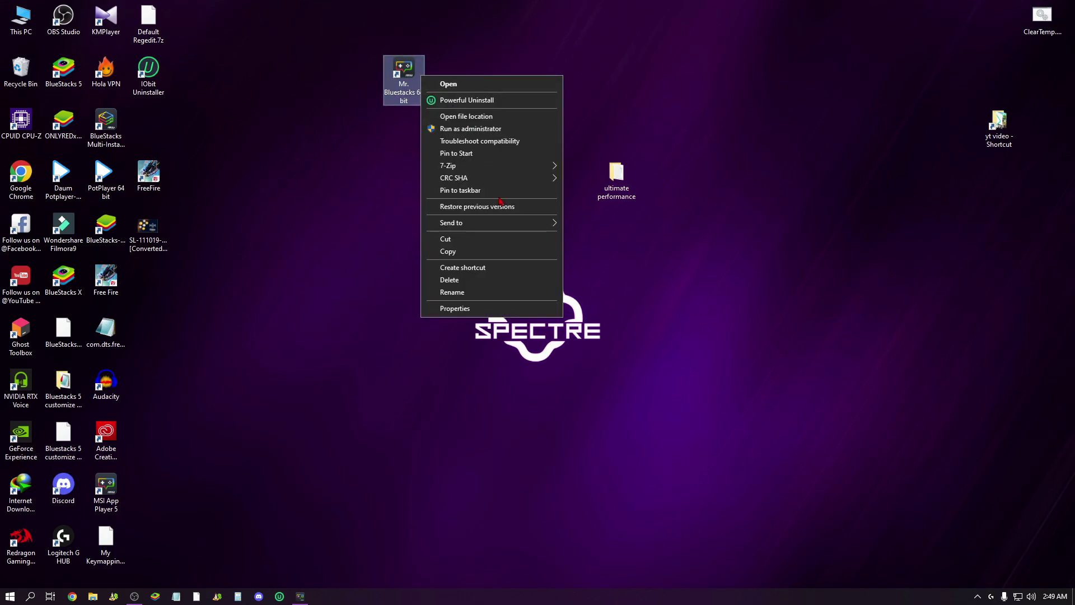
{"action": "left_click", "coordinate": [492, 312]}
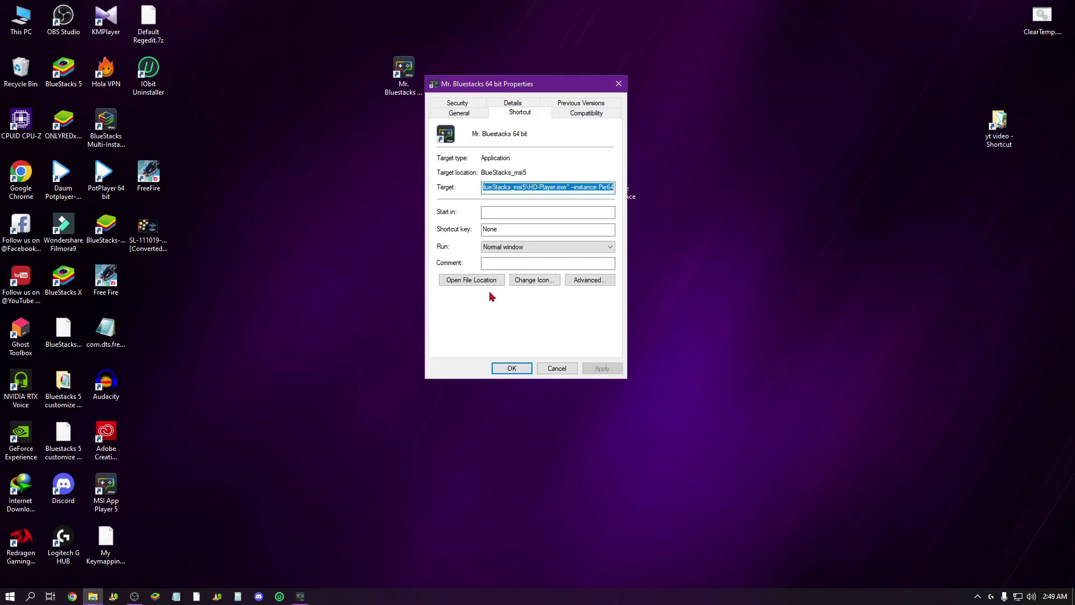
{"action": "left_click", "coordinate": [592, 116]}
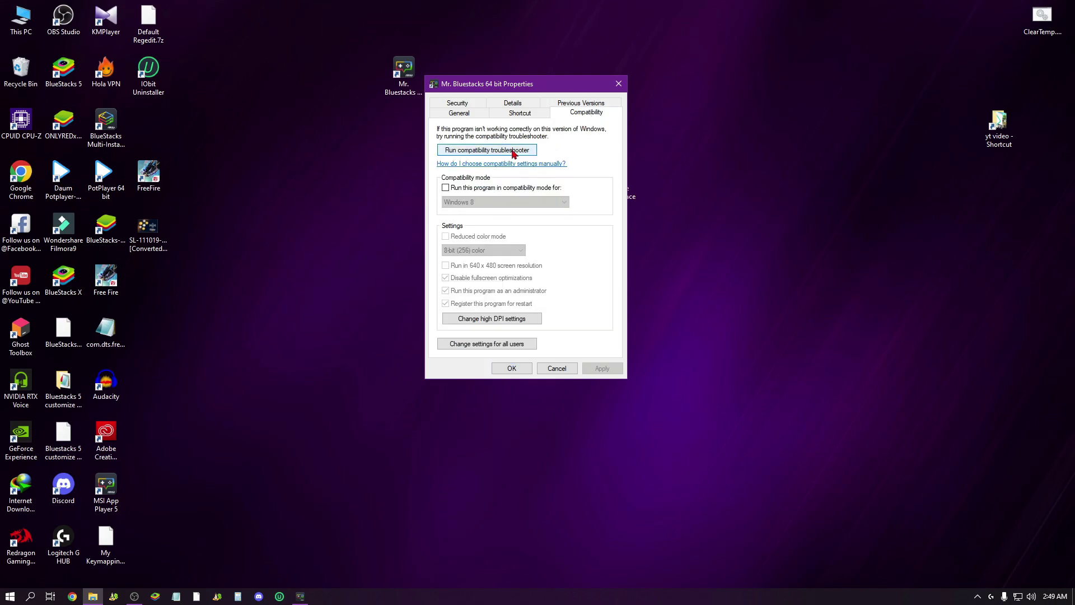
{"action": "left_click", "coordinate": [473, 344]}
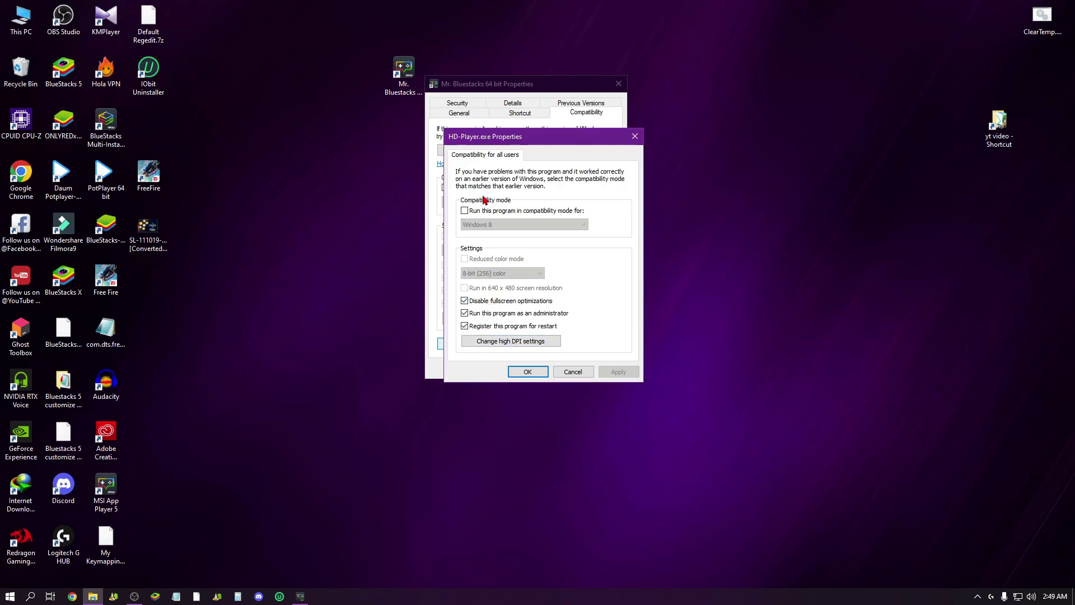
Open HD-Player.exe's high DPI settings and check the Windows advanced scaling settings.
{"action": "left_click", "coordinate": [508, 343]}
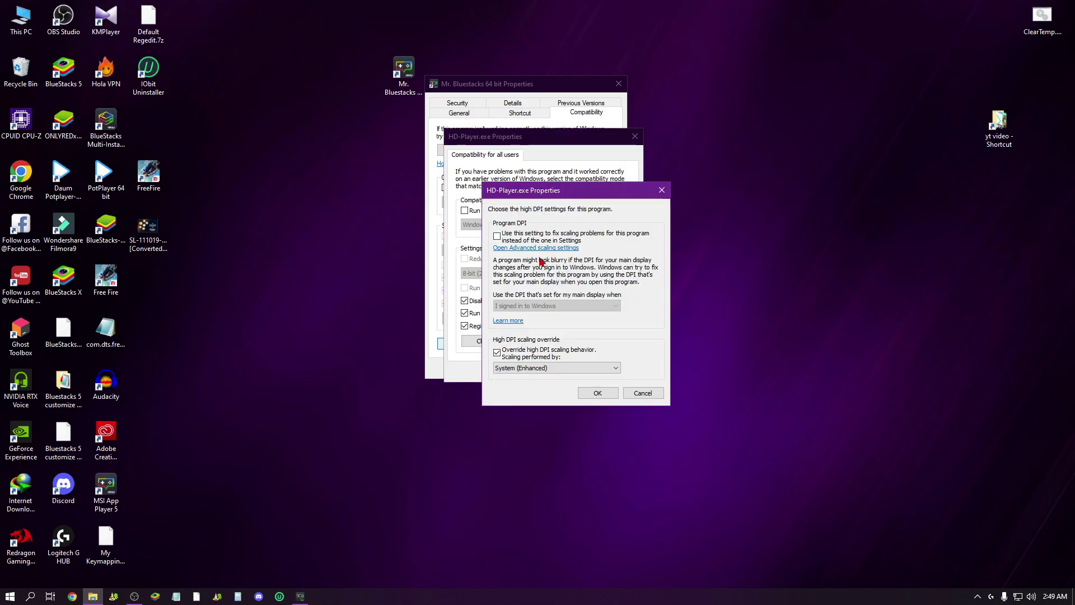
{"action": "left_click", "coordinate": [530, 248]}
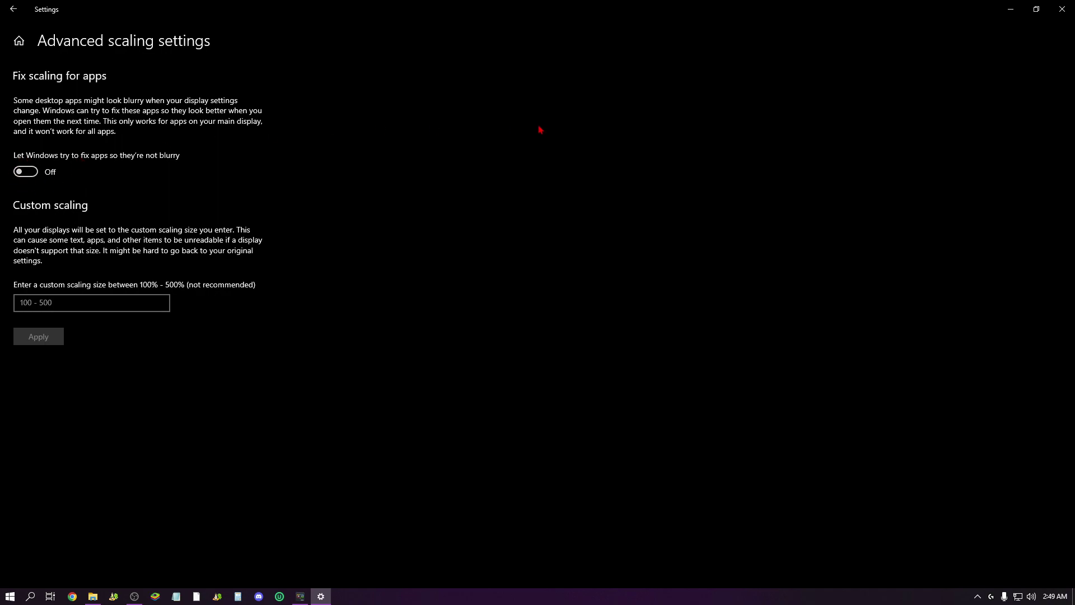
{"action": "left_click", "coordinate": [1062, 9]}
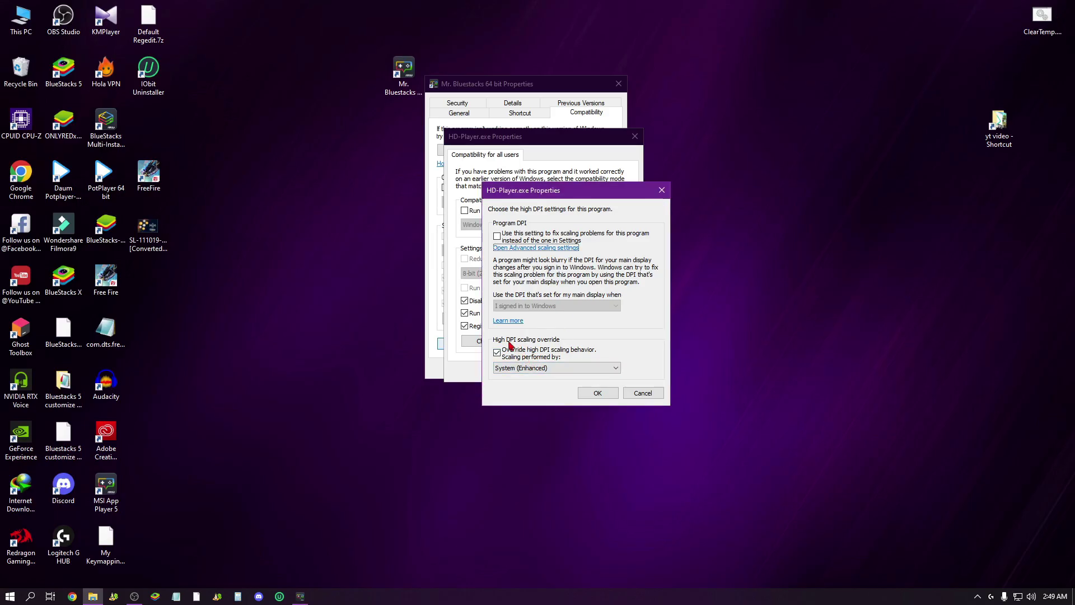
Choose who performs the high DPI scaling for HD-Player.exe, then apply the compatibility settings and close both properties dialogs.
{"action": "left_click", "coordinate": [541, 368]}
{"action": "left_click", "coordinate": [538, 378]}
{"action": "left_click", "coordinate": [598, 393]}
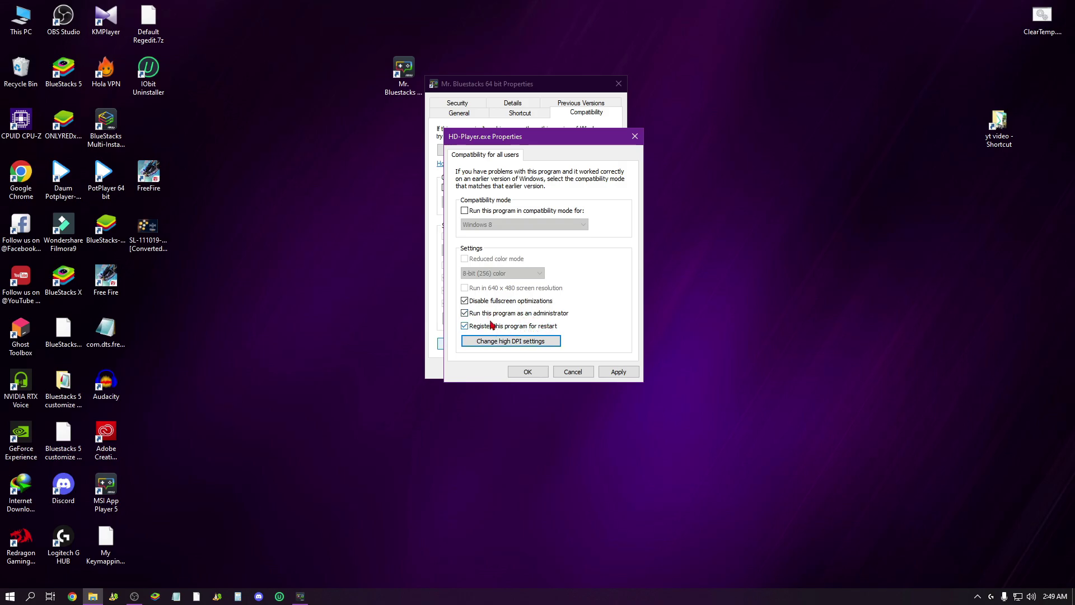
{"action": "left_click", "coordinate": [618, 372]}
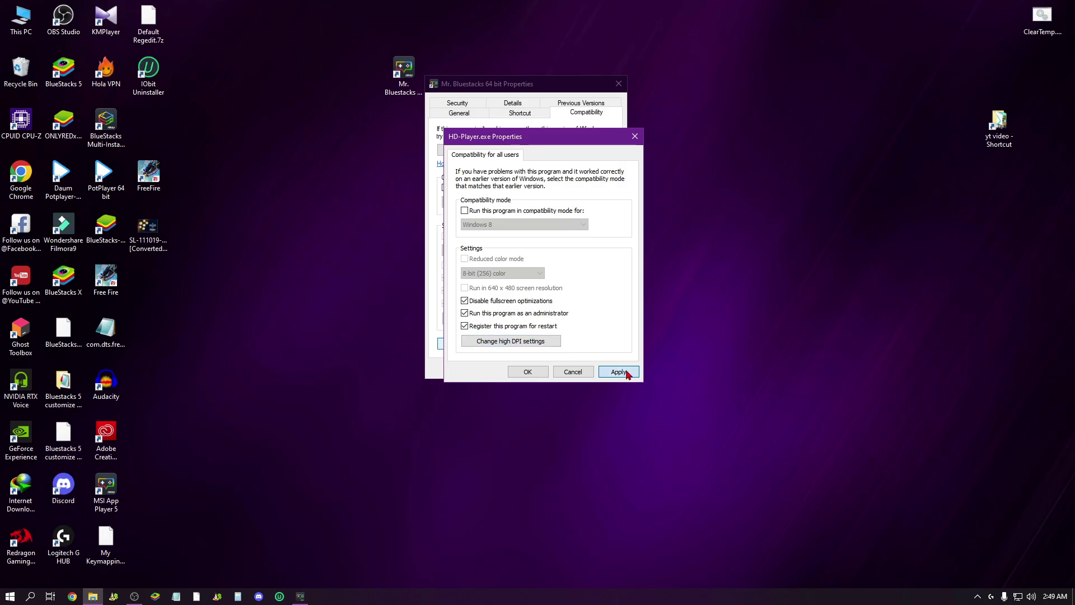
{"action": "left_click", "coordinate": [527, 373]}
{"action": "left_click", "coordinate": [531, 368]}
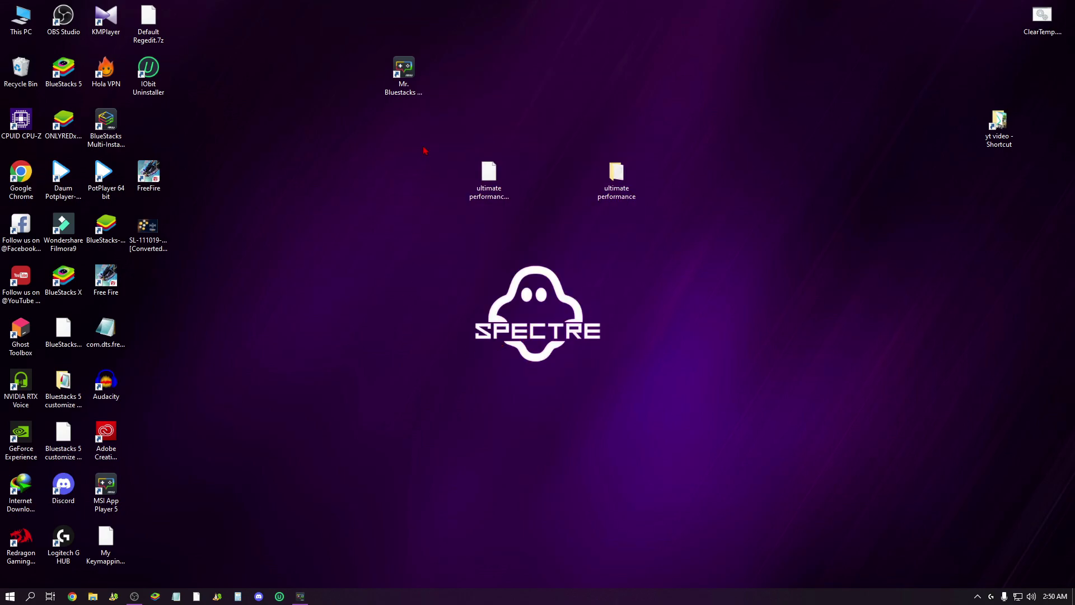
Launch the emulator from the Mr. Bluestacks 64 bit shortcut on the desktop.
{"action": "left_click_drag", "start_coordinate": [429, 127], "coordinate": [366, 46]}
{"action": "key", "text": "Return"}
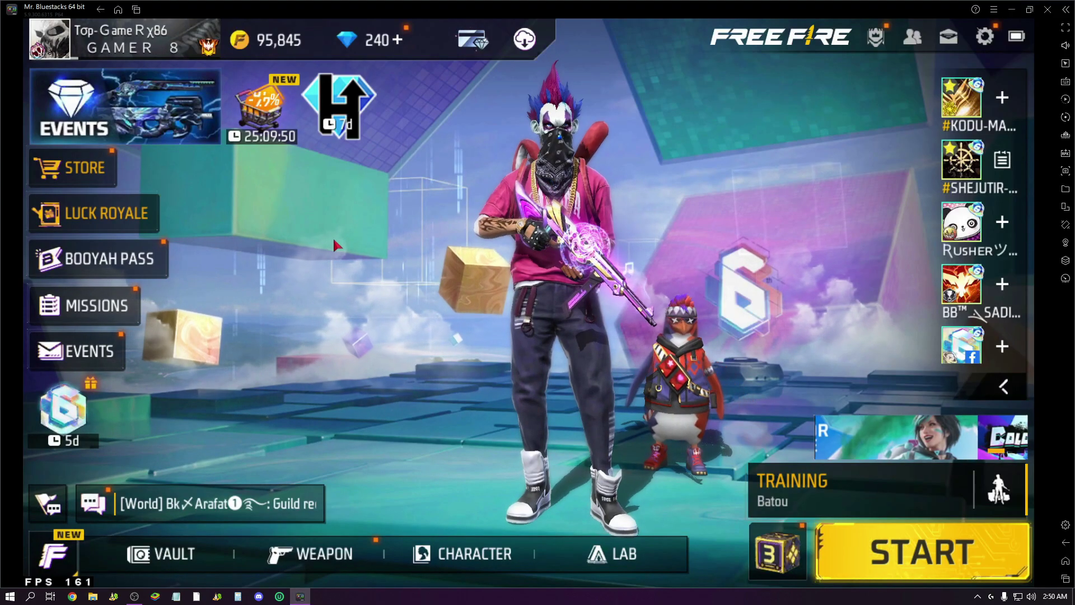
Check the sensitivity values in Free Fire's settings and the mouse sensitivity in the emulator's game controls.
{"action": "left_click", "coordinate": [985, 36]}
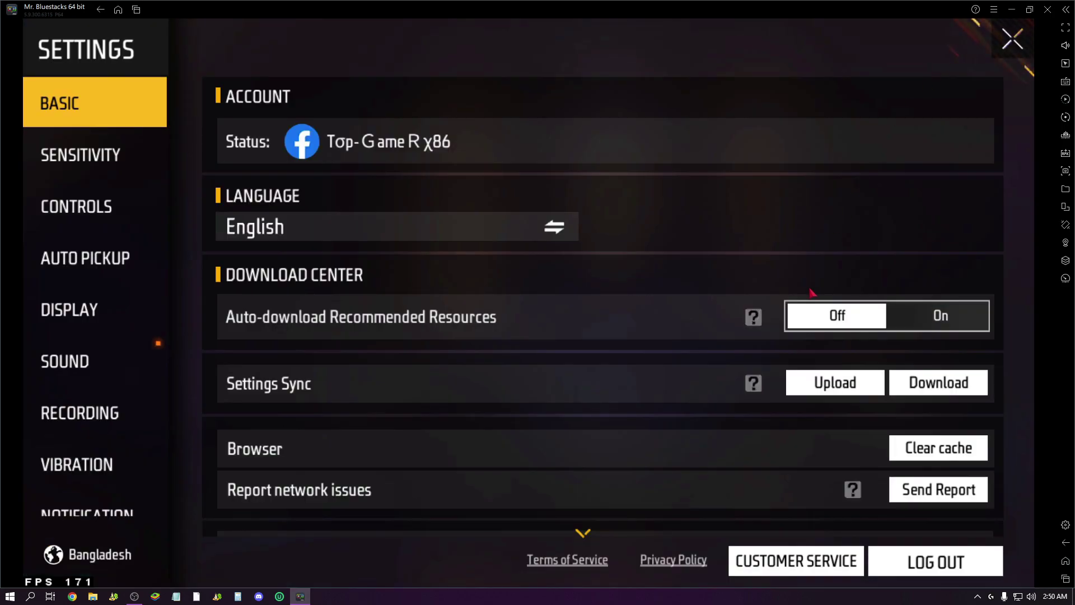
{"action": "left_click", "coordinate": [92, 173]}
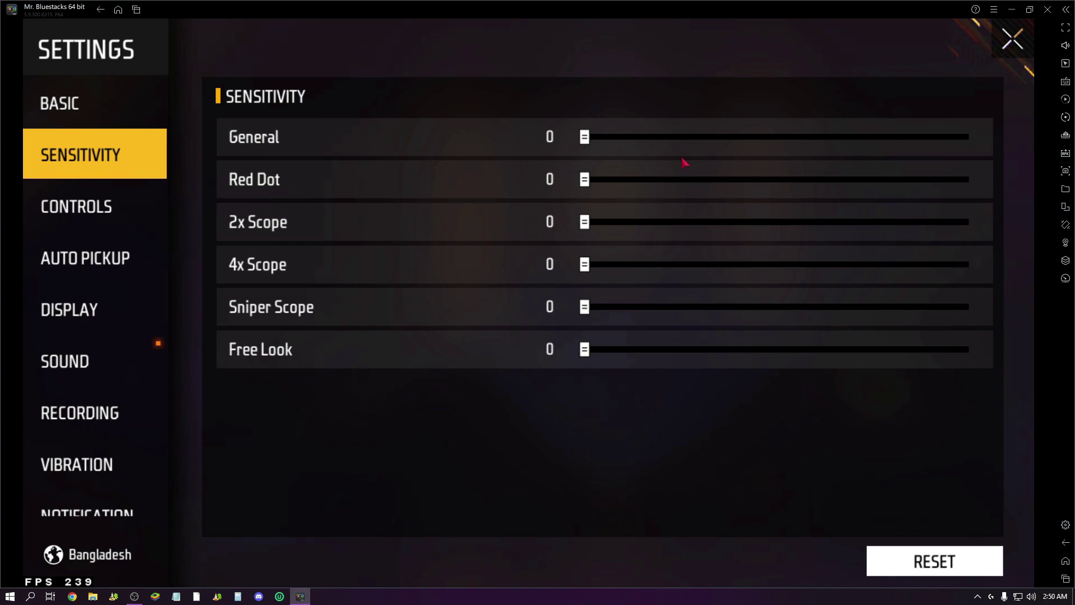
{"action": "left_click", "coordinate": [1001, 43]}
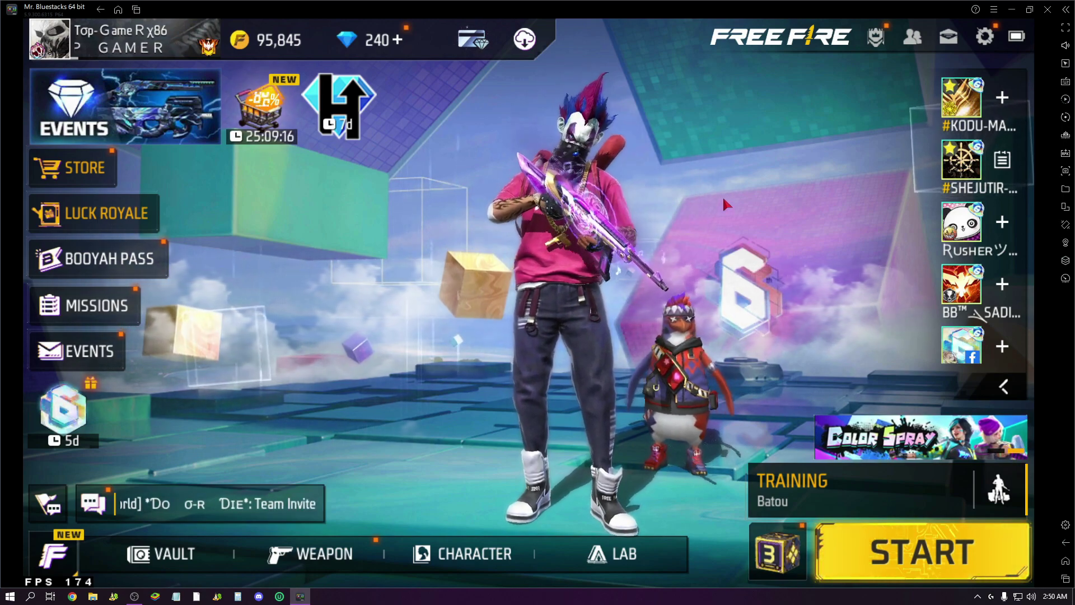
{"action": "left_click", "coordinate": [1066, 81]}
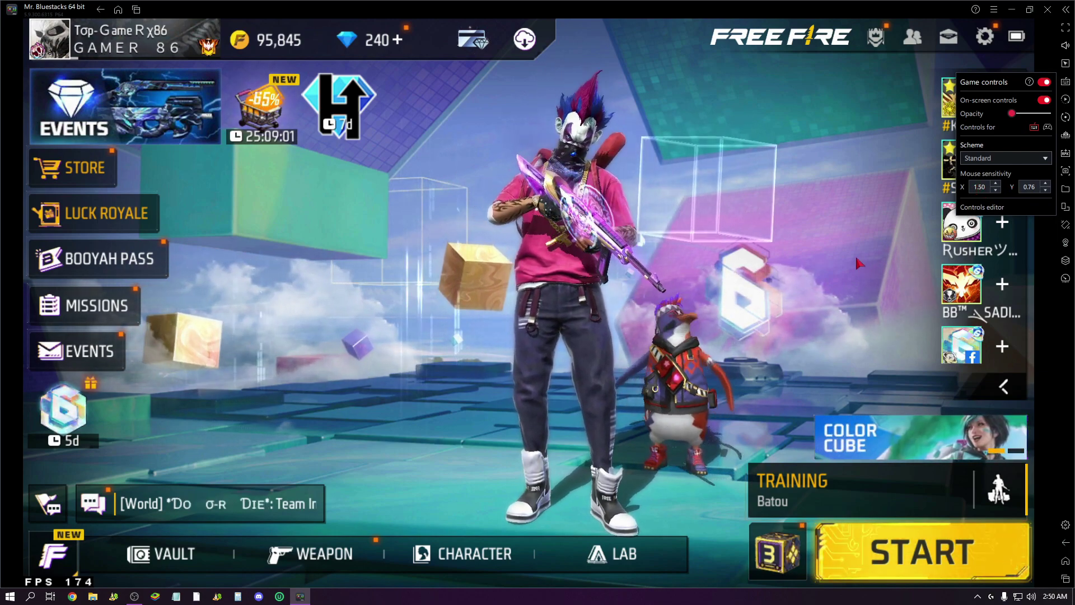
Switch the emulator to full screen and play an emote from the lobby's emote wheel.
{"action": "key", "text": "F11"}
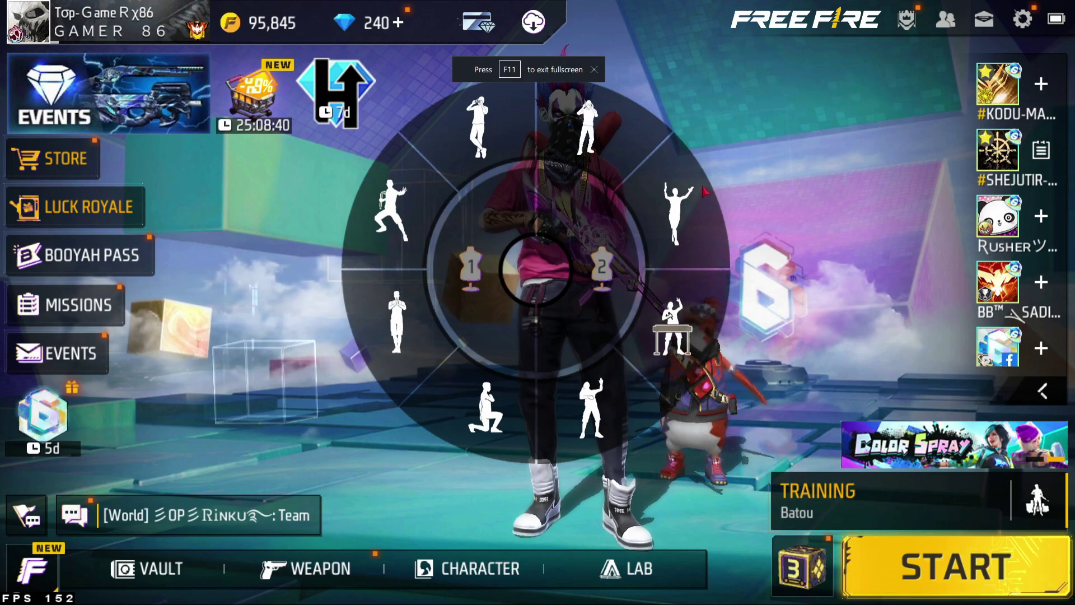
{"action": "left_click", "coordinate": [688, 197]}
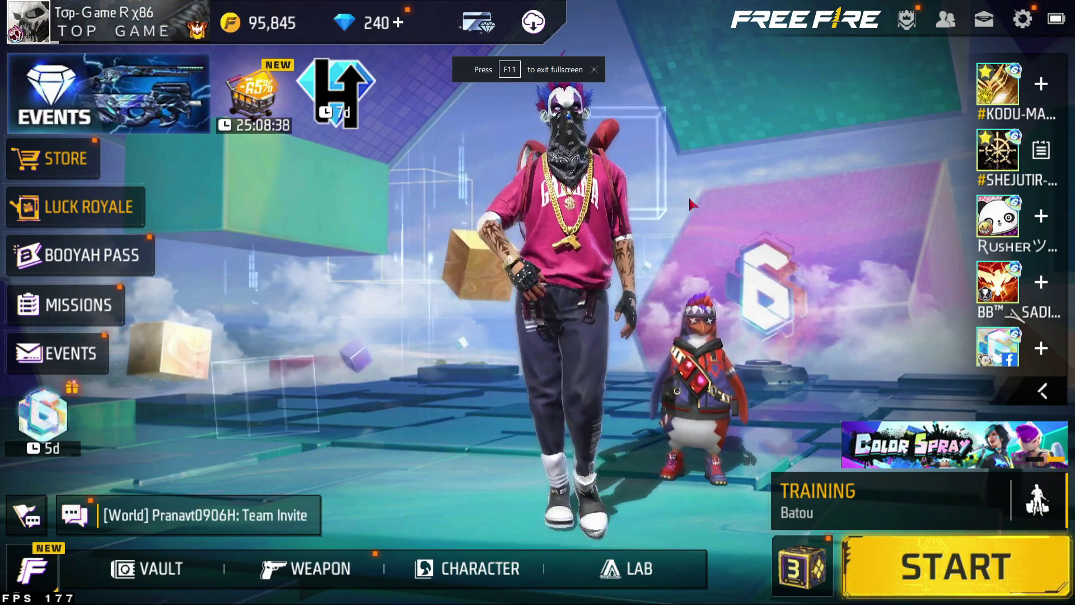